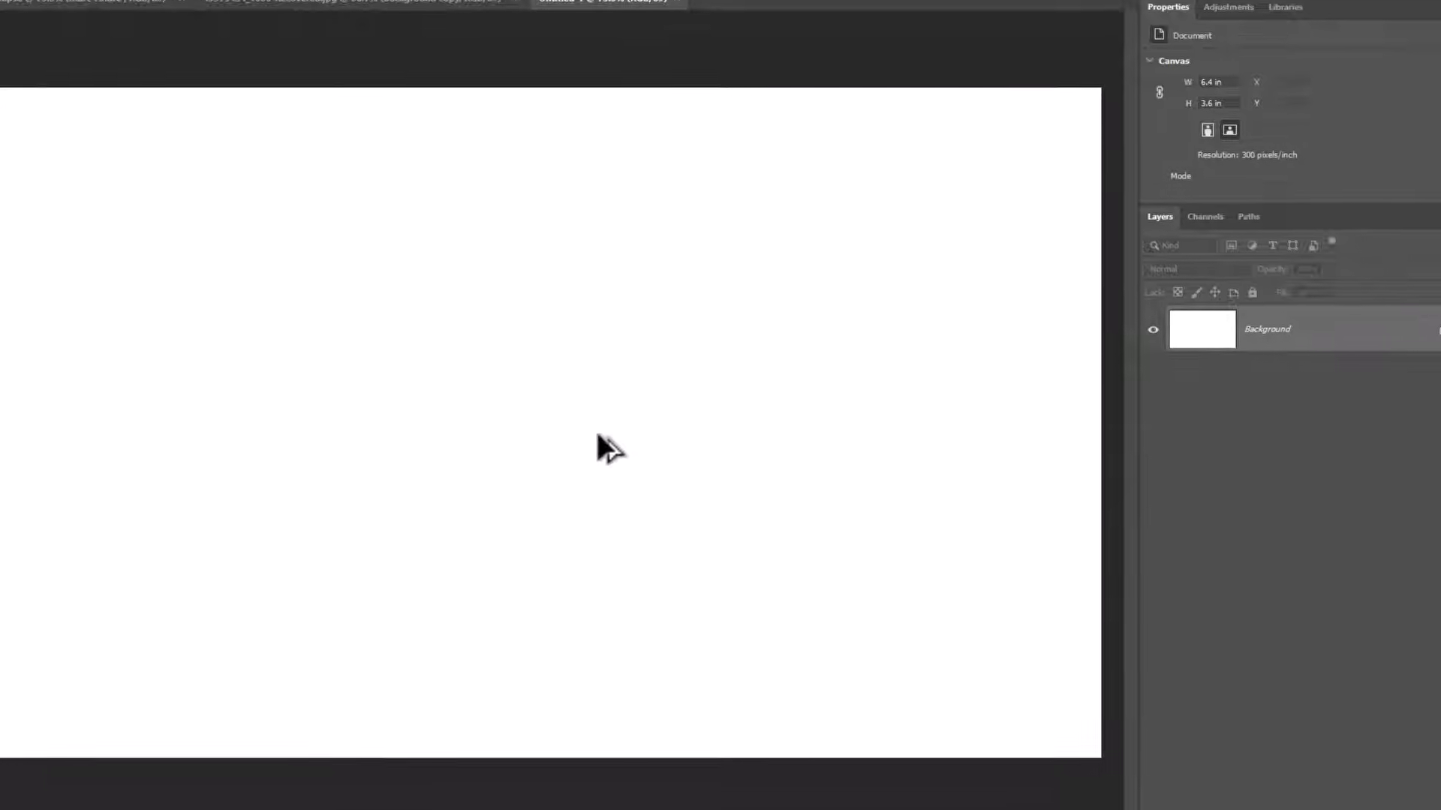
# - Add a Solid Color fill layer in dark grey (#272727) above the background
pyautogui.click(1343, 798)
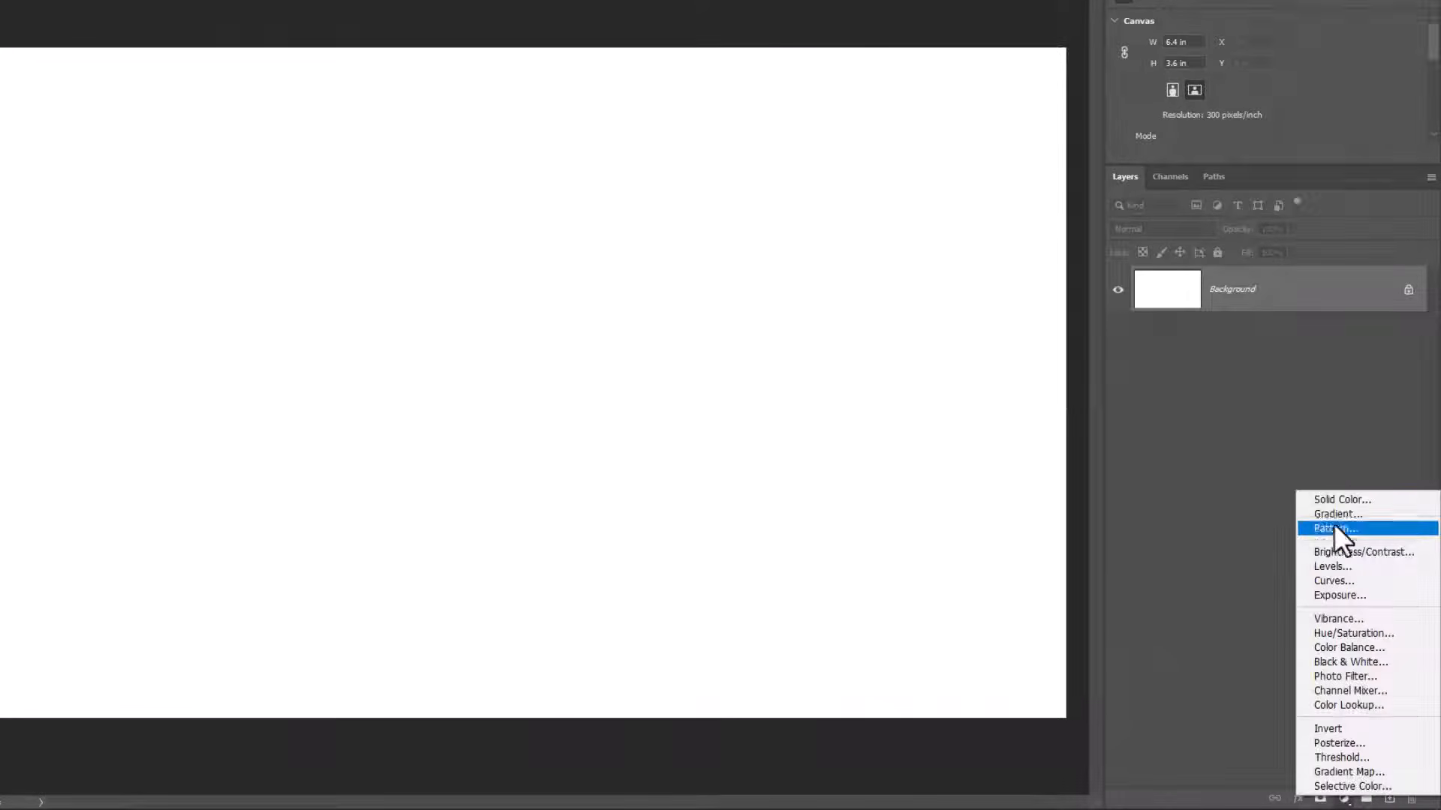
pyautogui.click(1334, 496)
pyautogui.moveTo(814, 428)
pyautogui.mouseDown()
pyautogui.moveTo(759, 418)
pyautogui.moveTo(718, 462)
pyautogui.mouseUp()
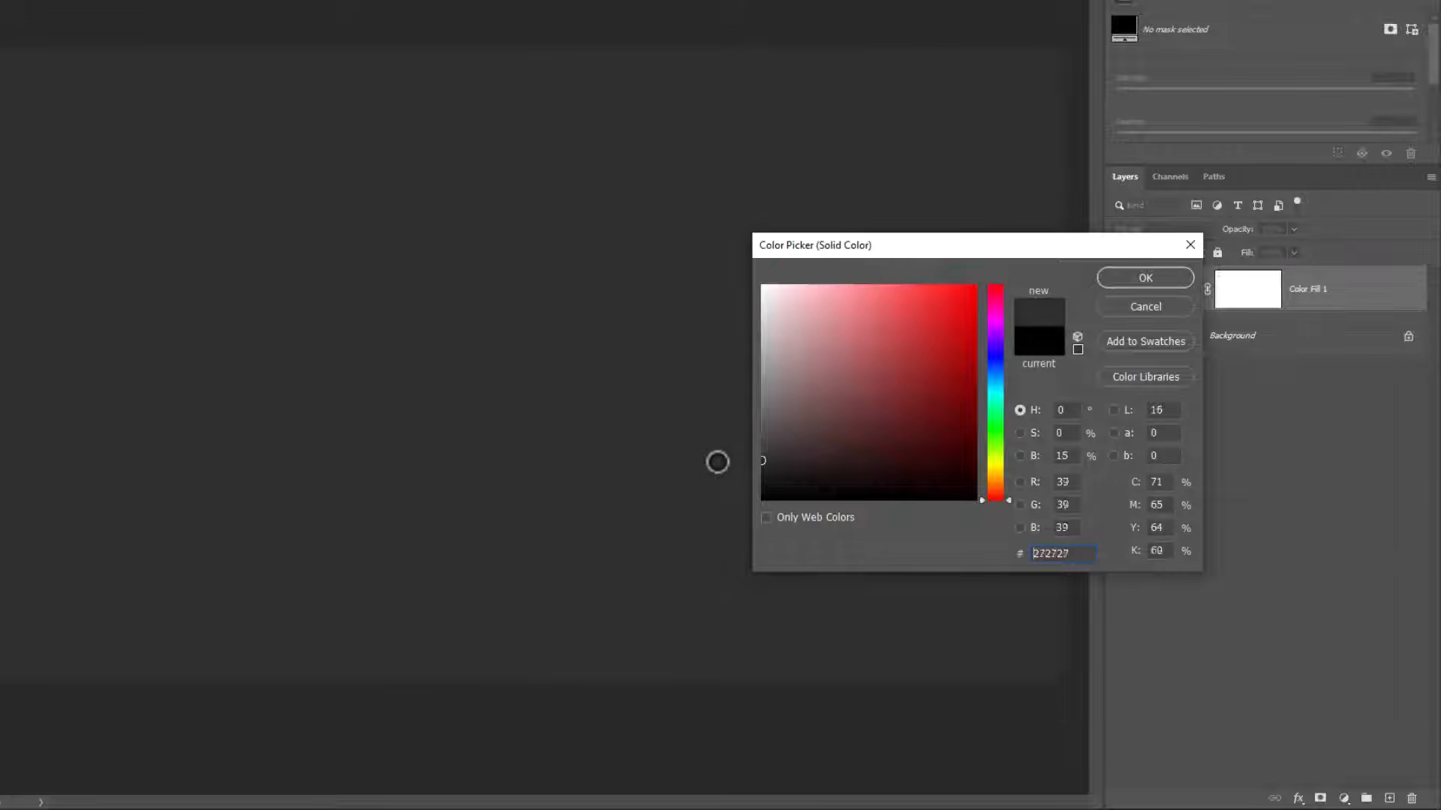
pyautogui.click(1129, 279)
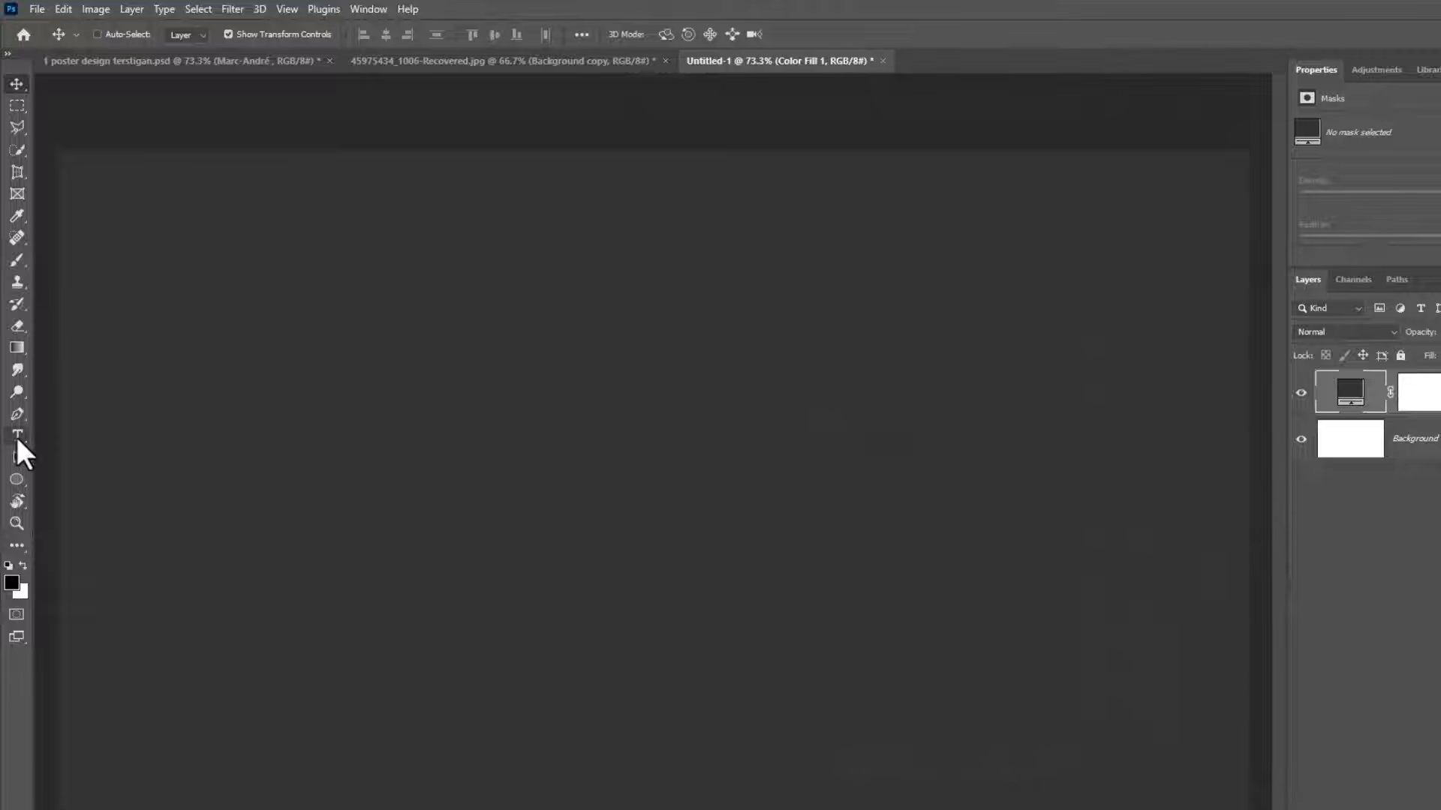
# - Add a white "1" in Arial Bold near the canvas centre and enlarge it to about 245 pt
pyautogui.click(17, 435)
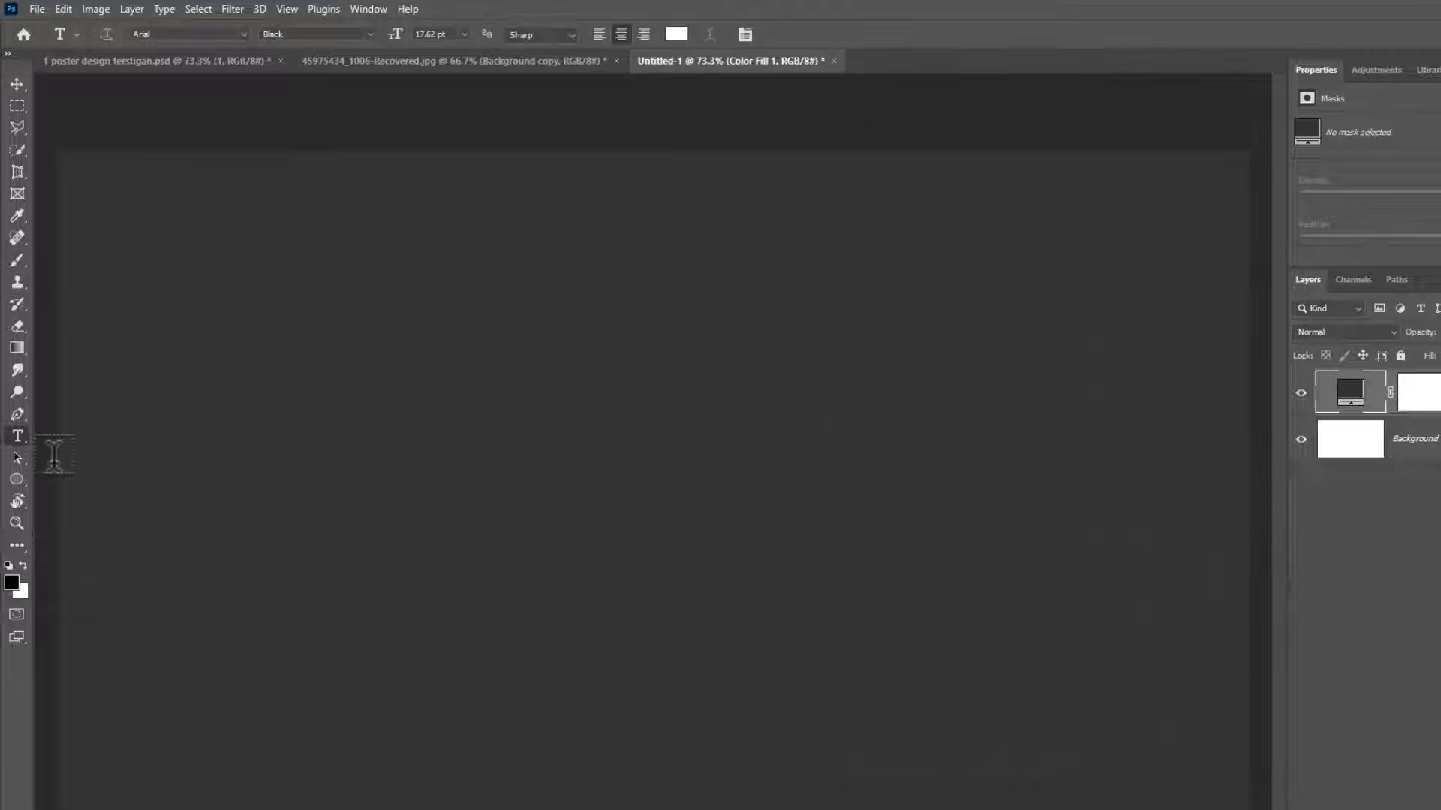
pyautogui.click(370, 34)
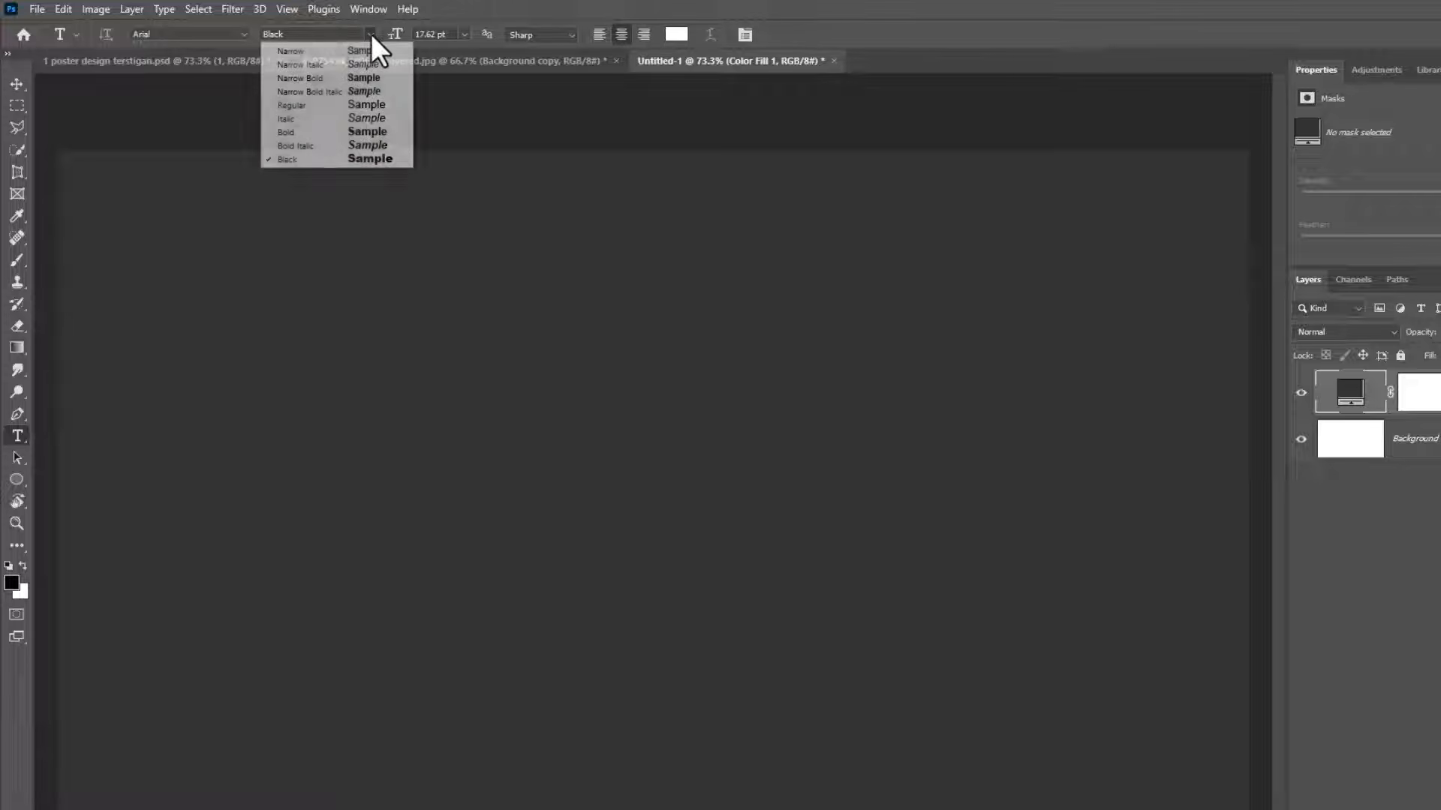
pyautogui.click(288, 131)
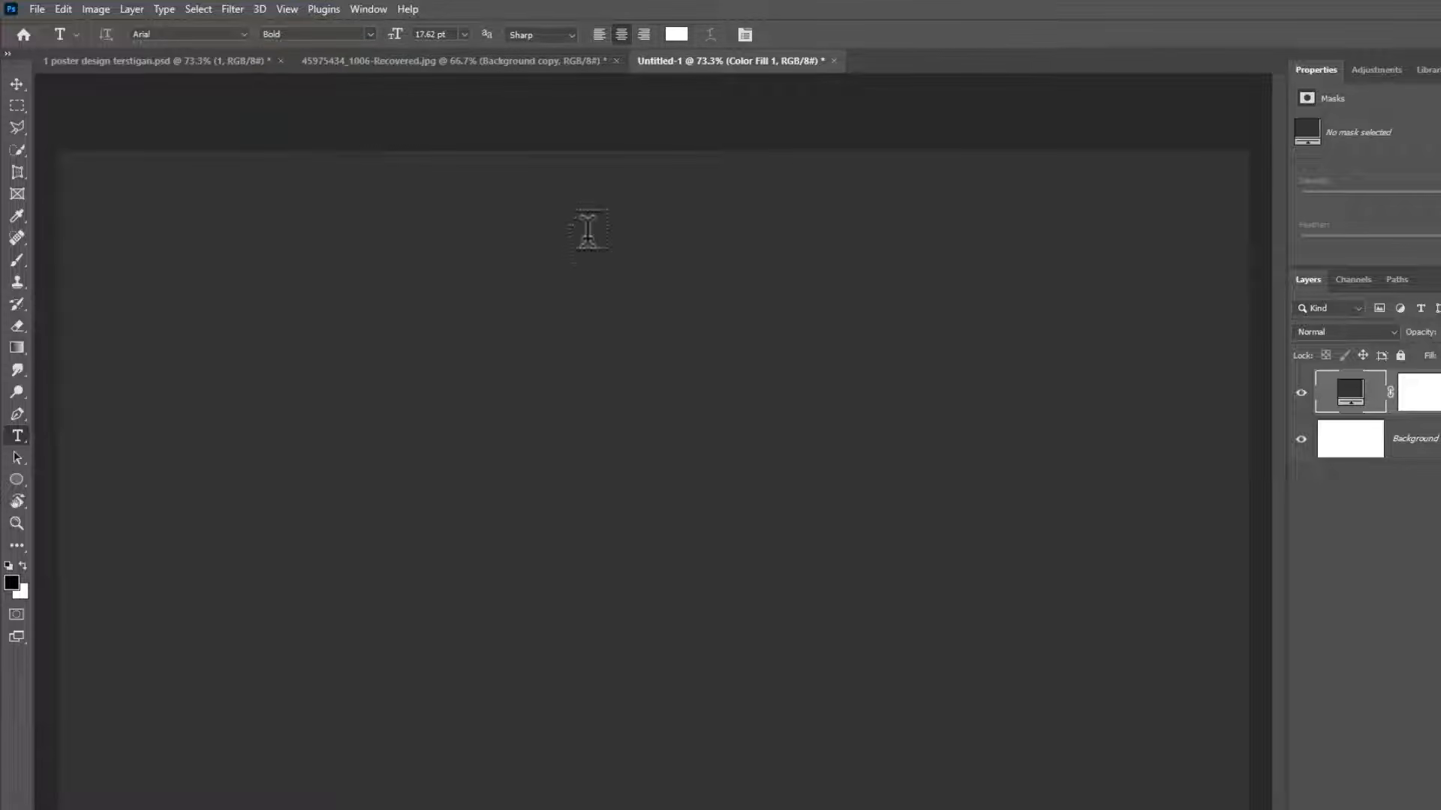
pyautogui.click(553, 435)
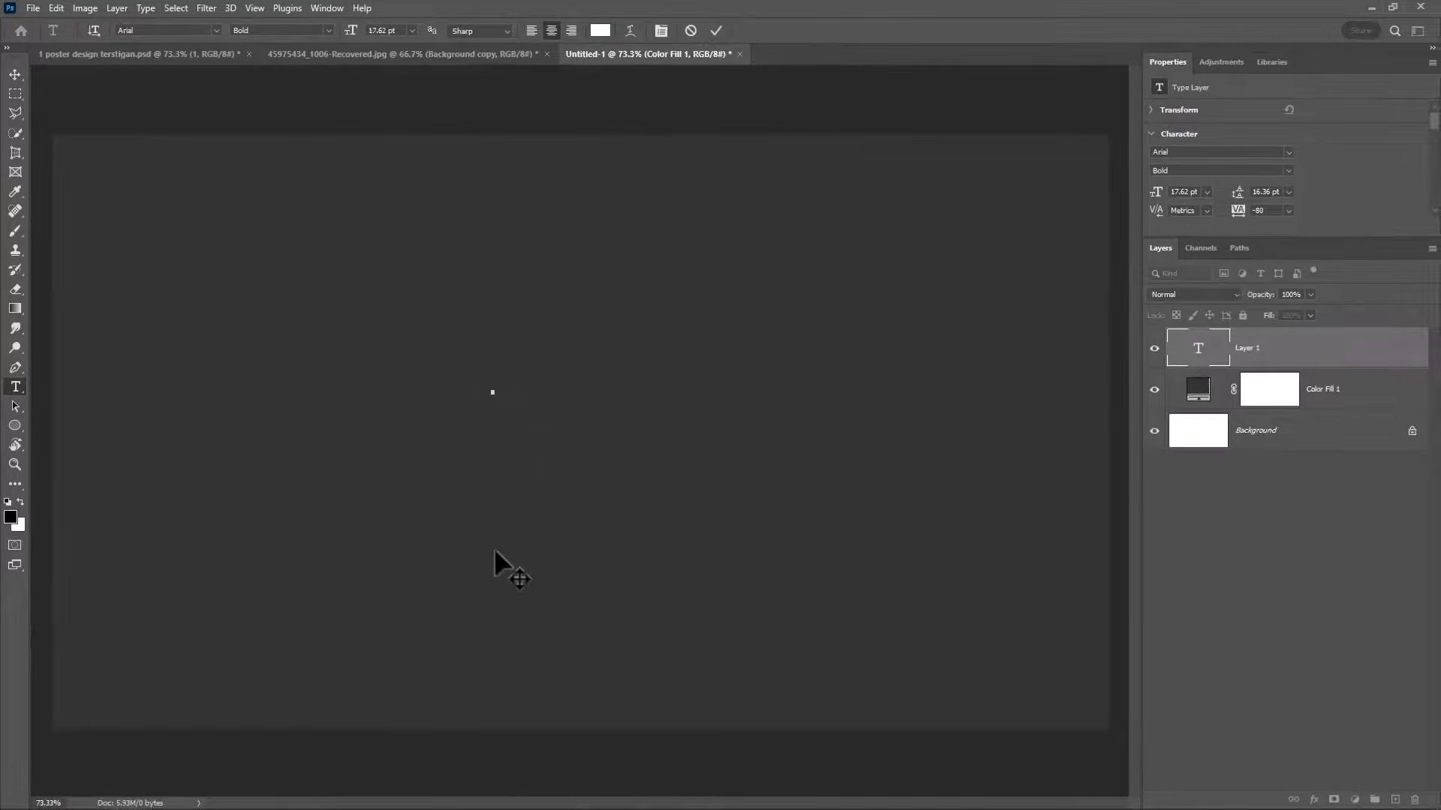
pyautogui.write('1')
pyautogui.click(718, 30)
pyautogui.click(15, 75)
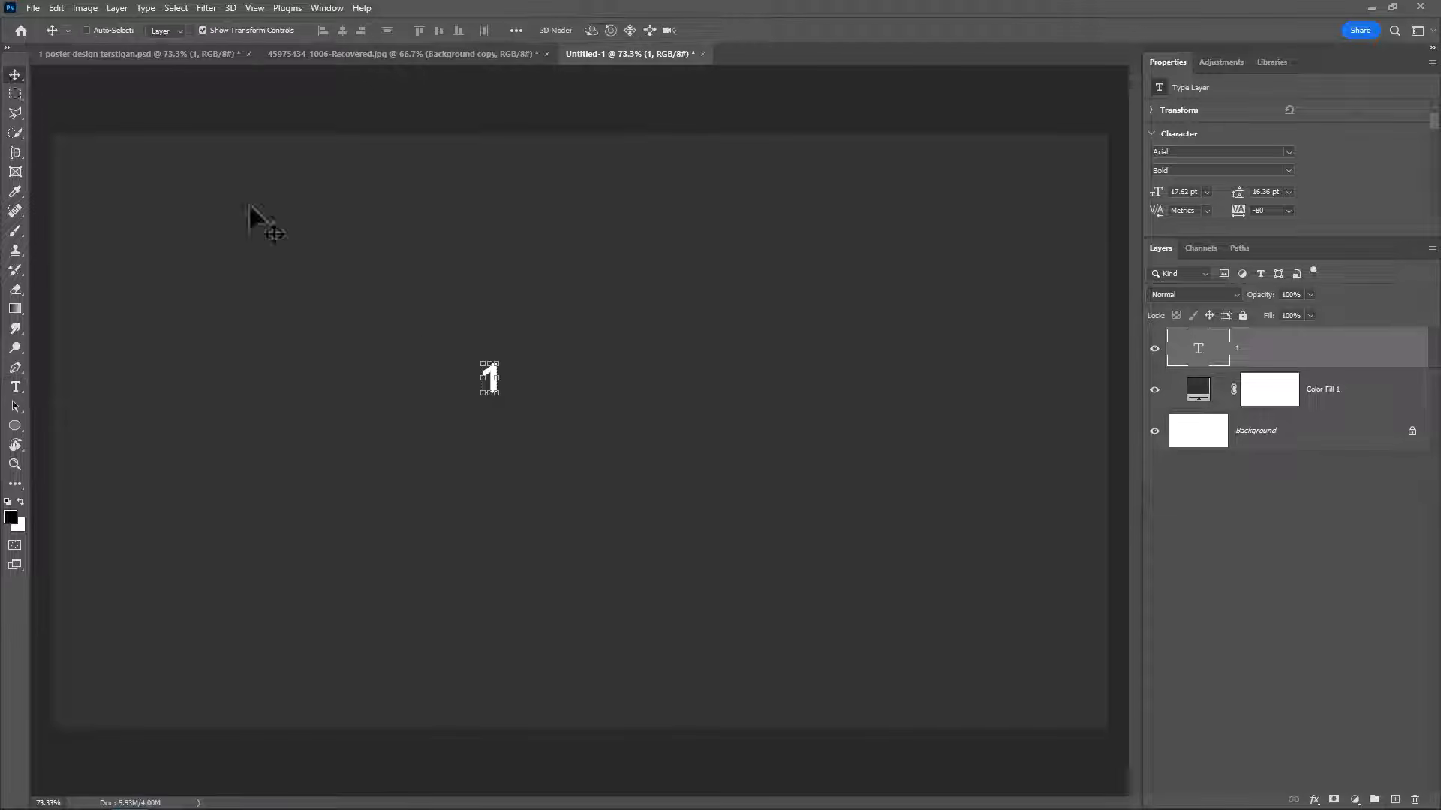
pyautogui.moveTo(500, 400); pyautogui.dragTo(641, 466)
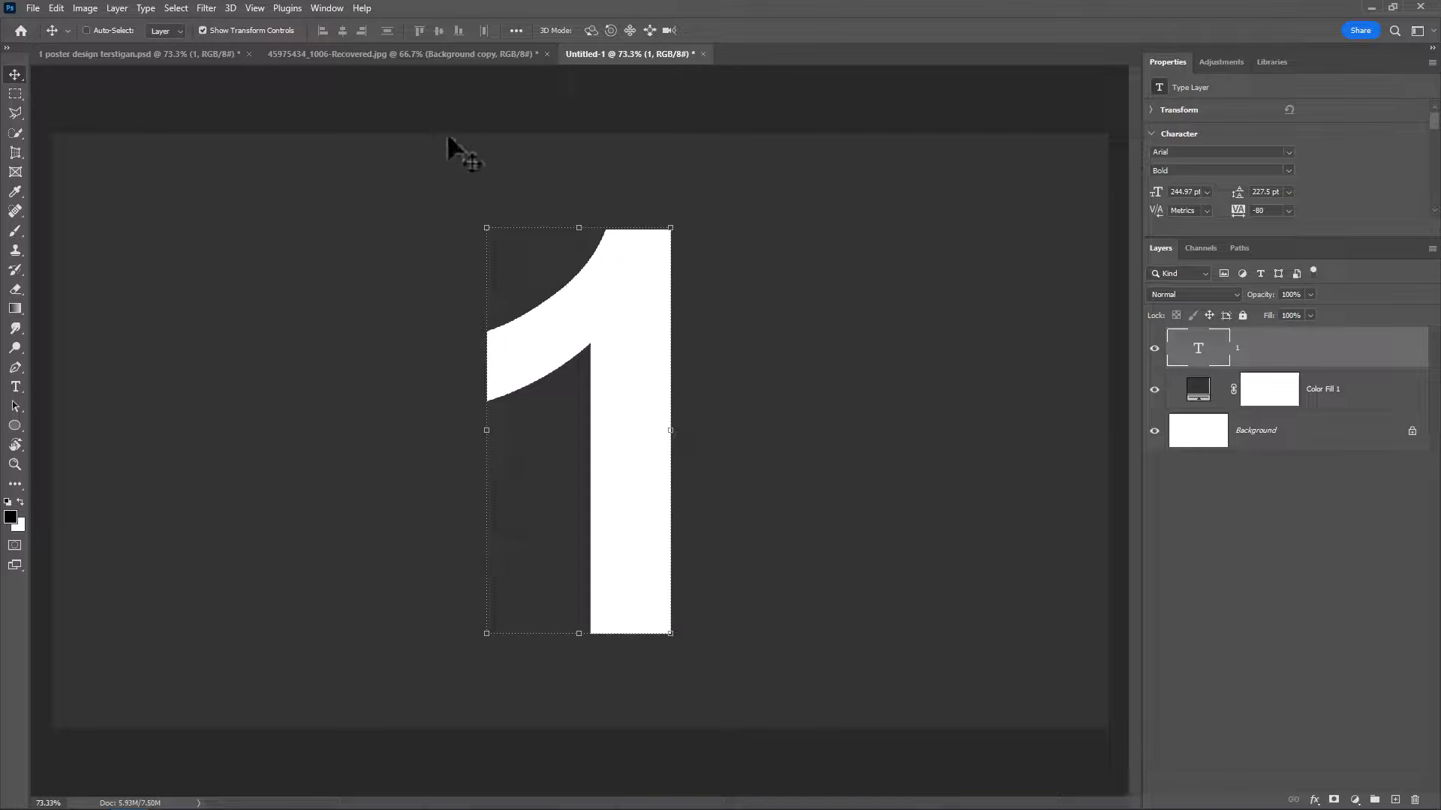
# - Preview the goalkeeper cutout in the 45975434_1006-Recovered.jpg document and bring its masked layer into Untitled-1, over the "1"
pyautogui.click(435, 56)
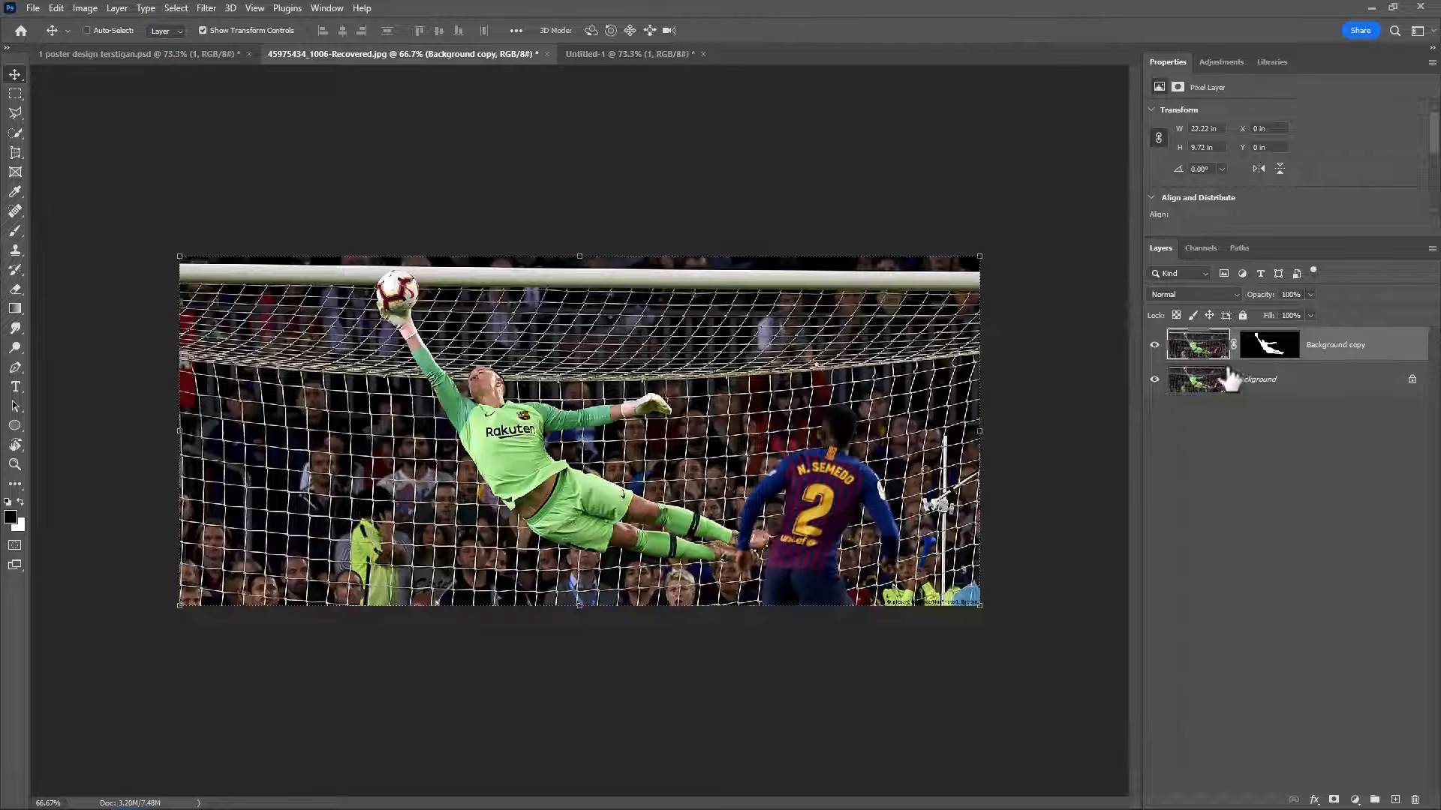
pyautogui.keyDown('alt'); pyautogui.click(1154, 347); pyautogui.keyUp('alt')
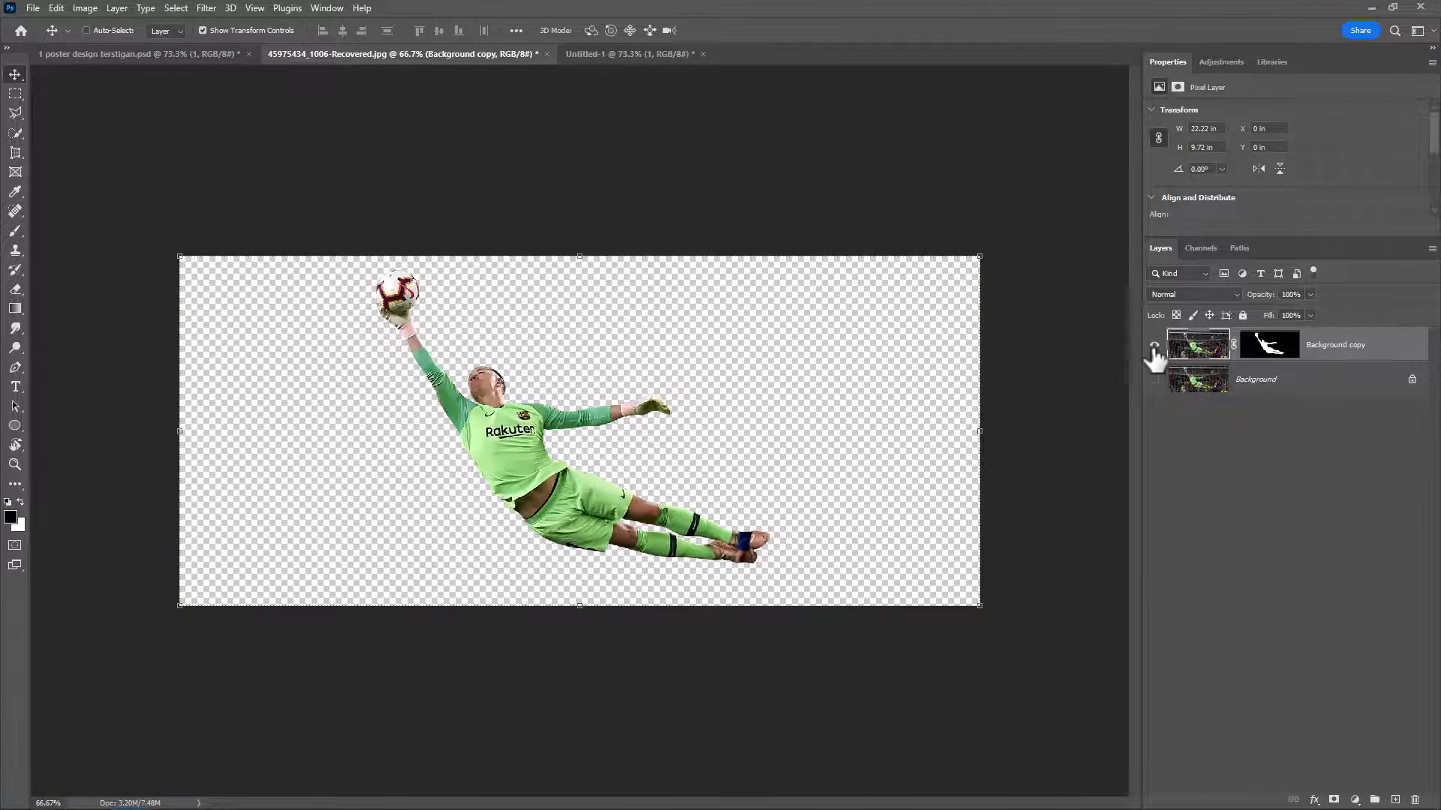
pyautogui.keyDown('alt'); pyautogui.click(1154, 346); pyautogui.keyUp('alt')
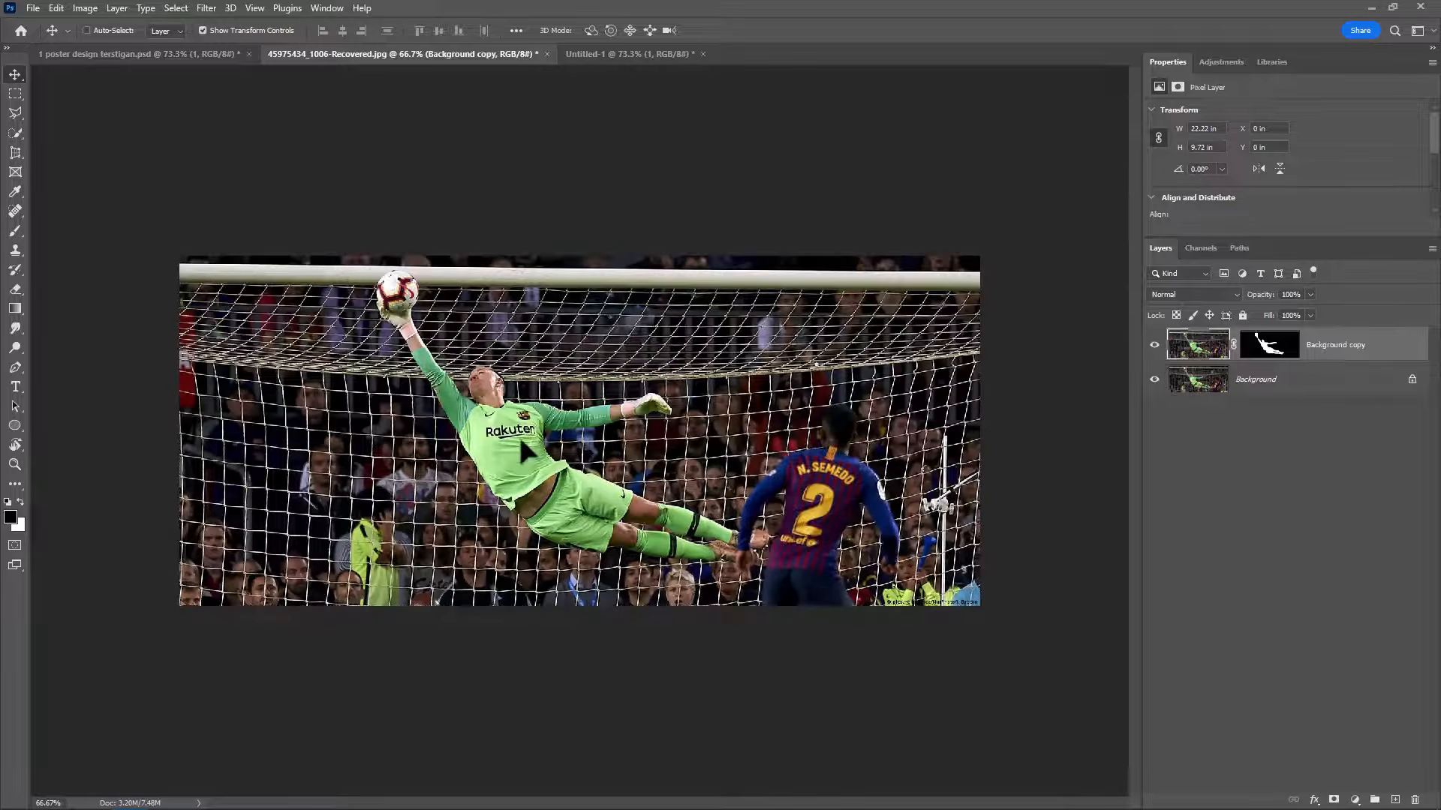
pyautogui.moveTo(518, 433)
pyautogui.mouseDown()
pyautogui.moveTo(514, 146)
pyautogui.moveTo(611, 56)
pyautogui.moveTo(525, 408)
pyautogui.mouseUp()
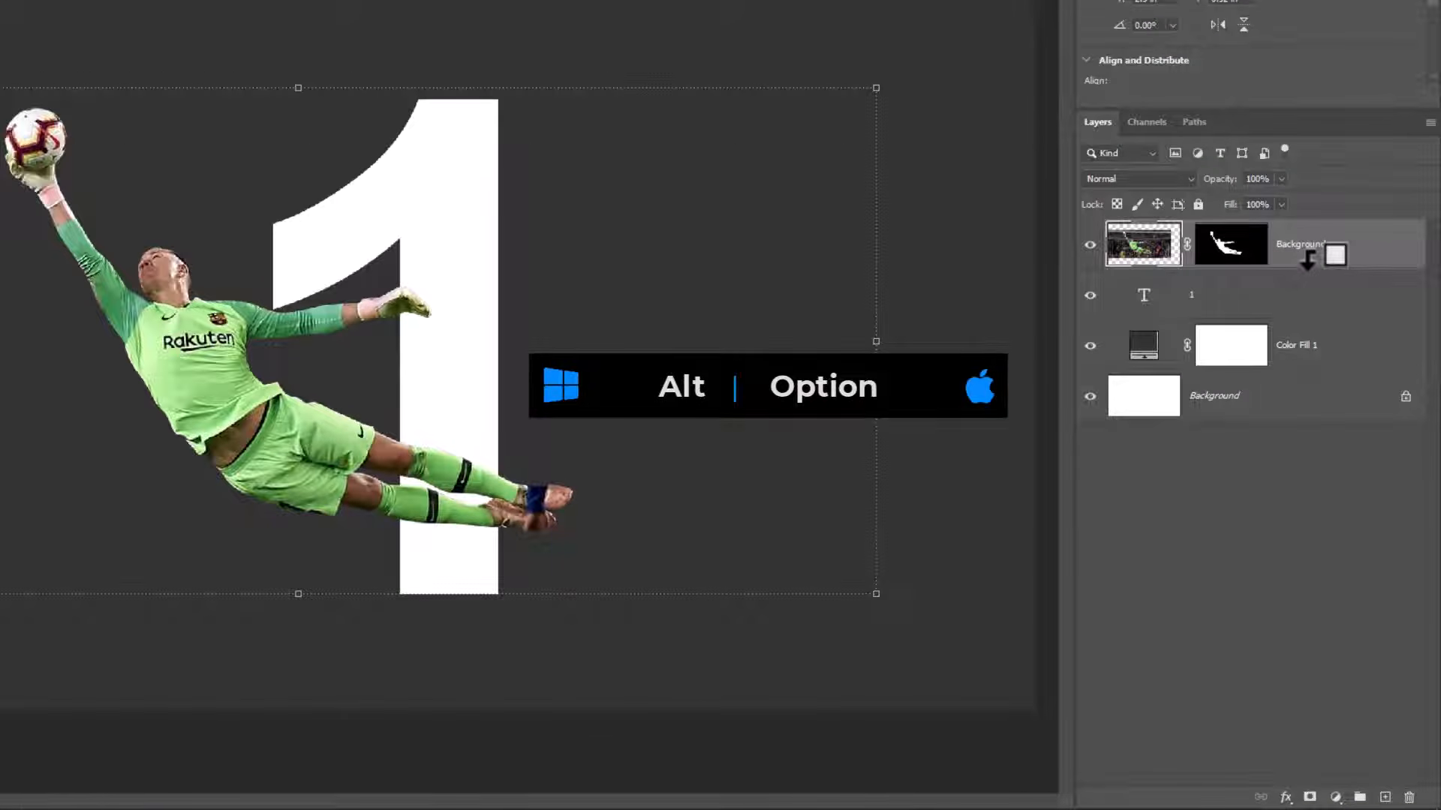
# - Clip the goalkeeper photo to the "1" with its mask deleted, keeping a masked, unclipped duplicate above it
pyautogui.keyDown('alt'); pyautogui.click(1307, 259); pyautogui.keyUp('alt')
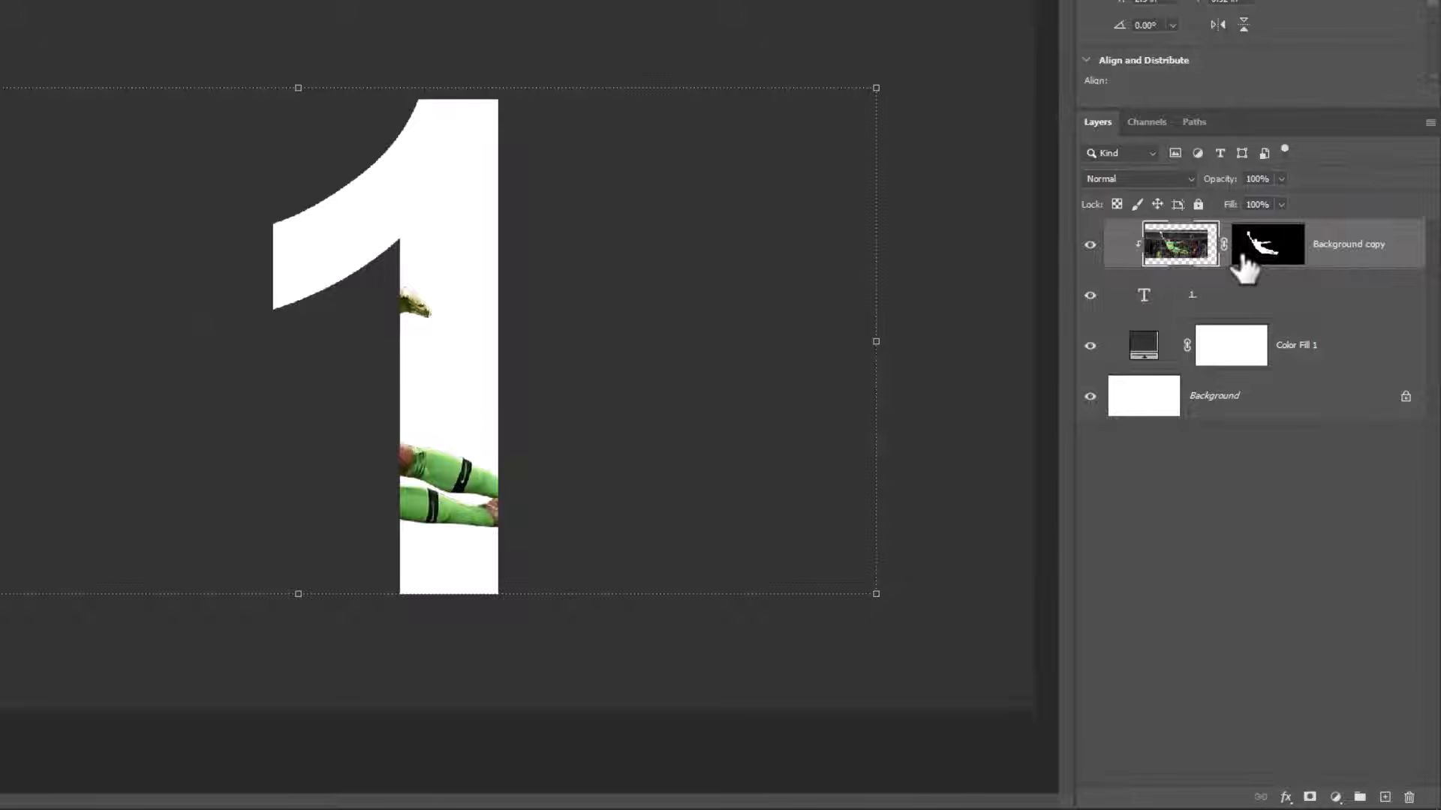
pyautogui.hotkey('ctrl', 'j')
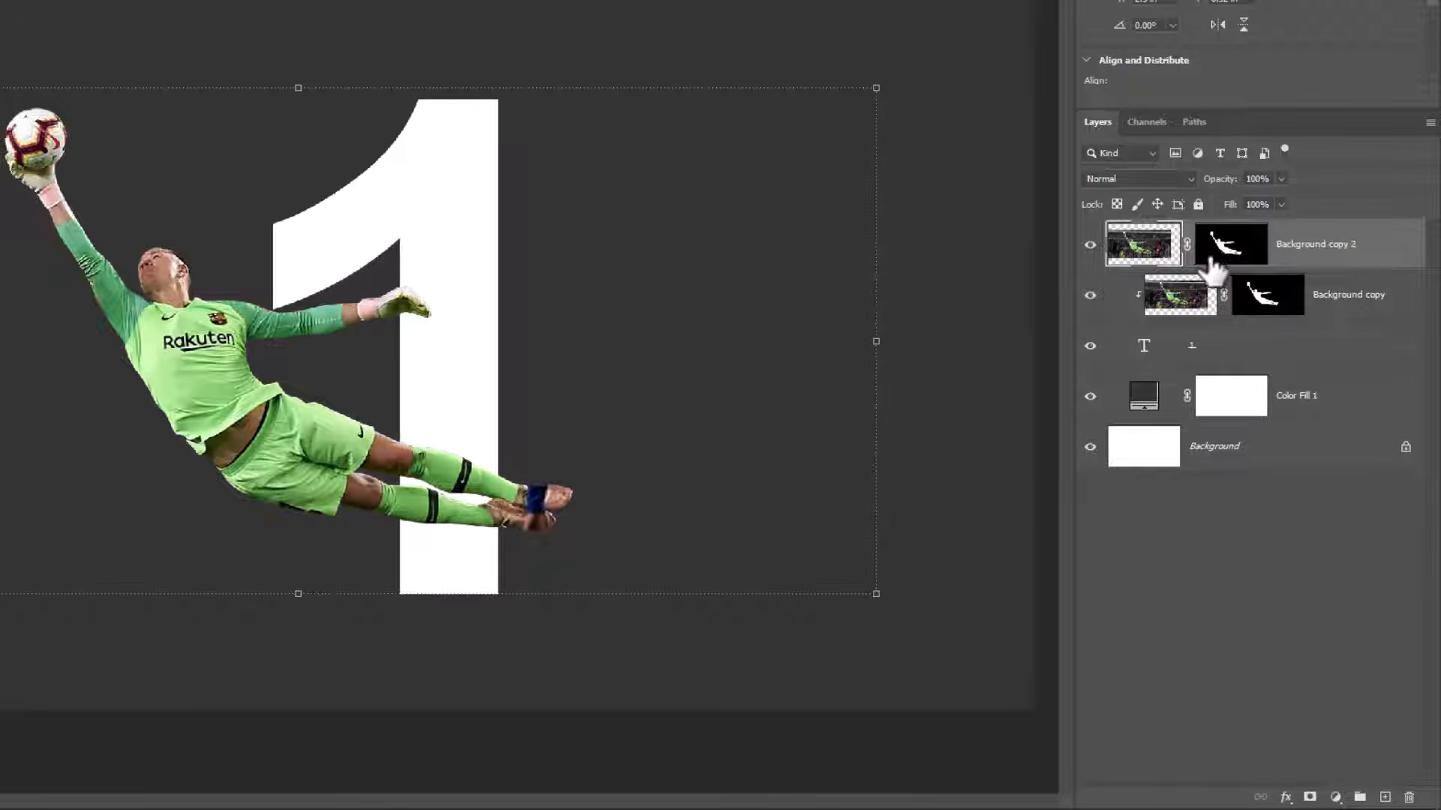
pyautogui.moveTo(1269, 304); pyautogui.dragTo(1408, 797)
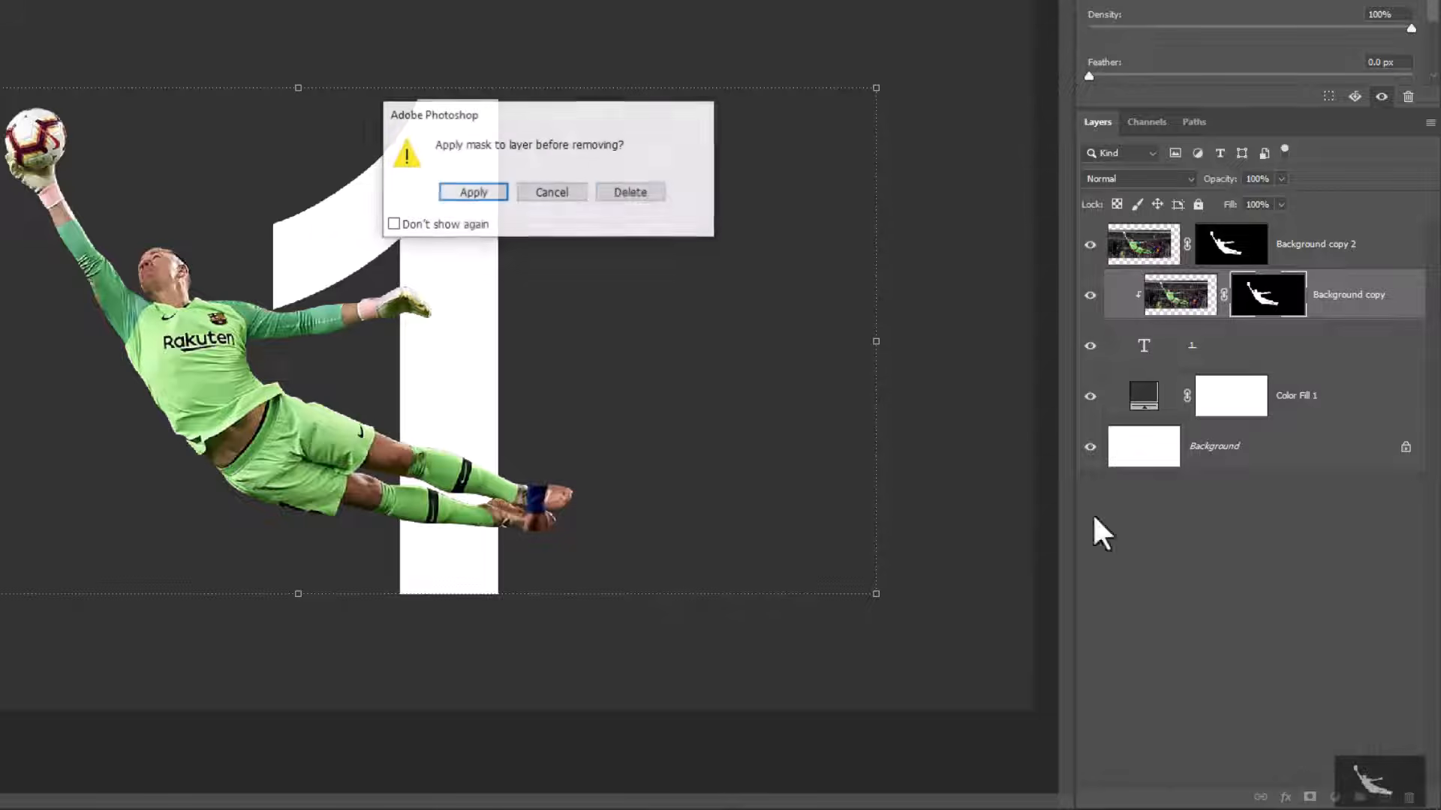
pyautogui.click(616, 190)
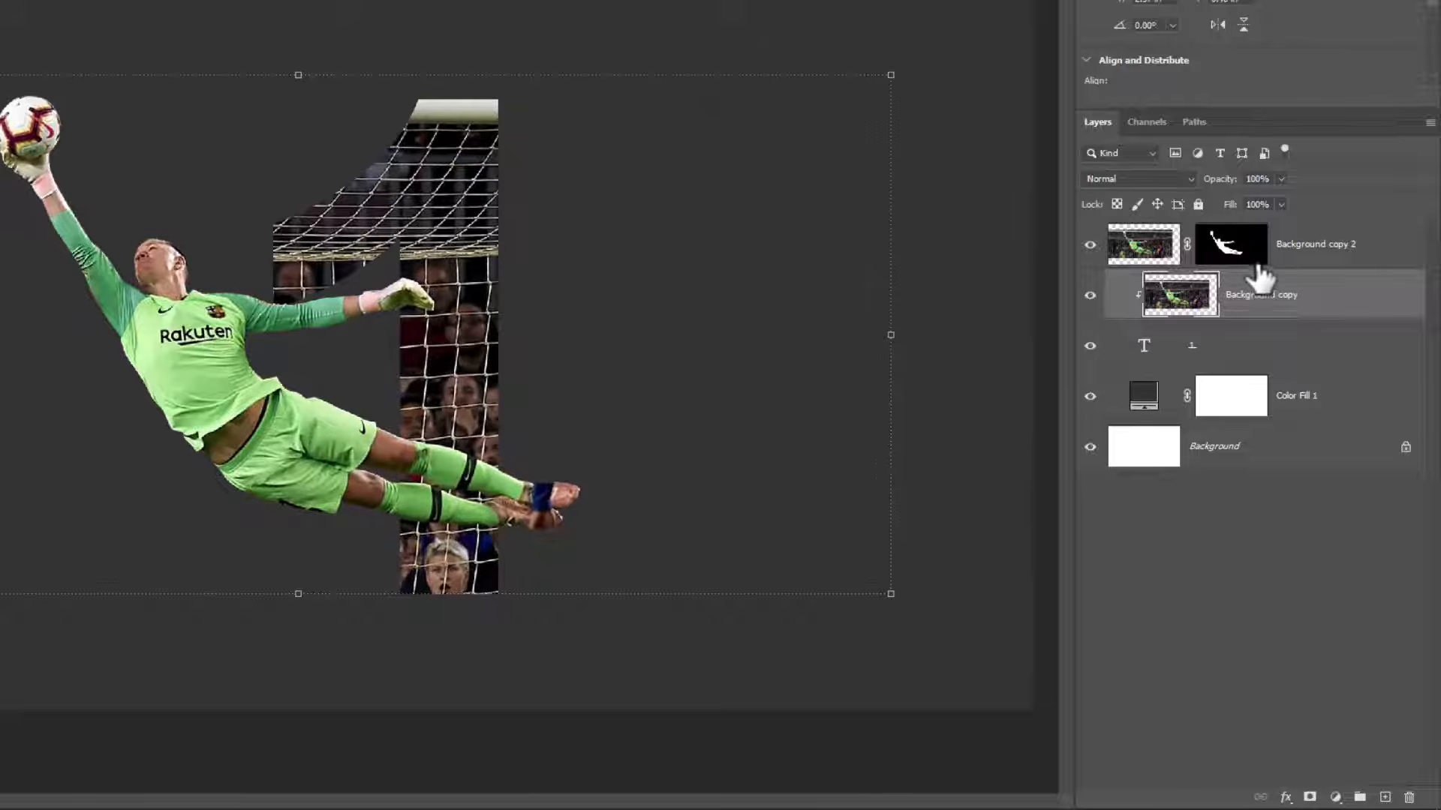
# - Target the top goalkeeper layer's mask and set up a Hard Round brush of 66 px with 100% hardness and 100% flow
pyautogui.click(1233, 255)
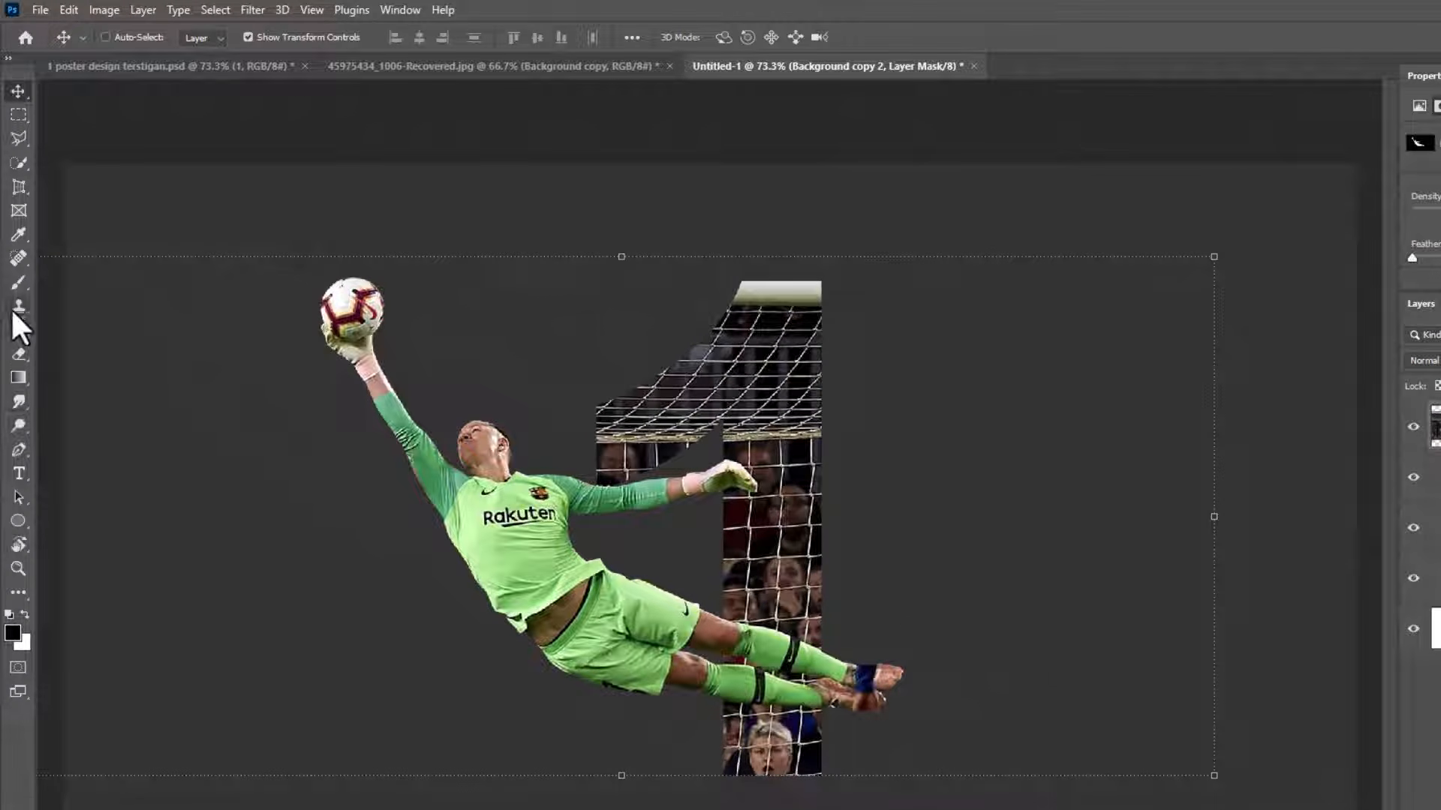
pyautogui.rightClick(17, 282)
pyautogui.click(96, 284)
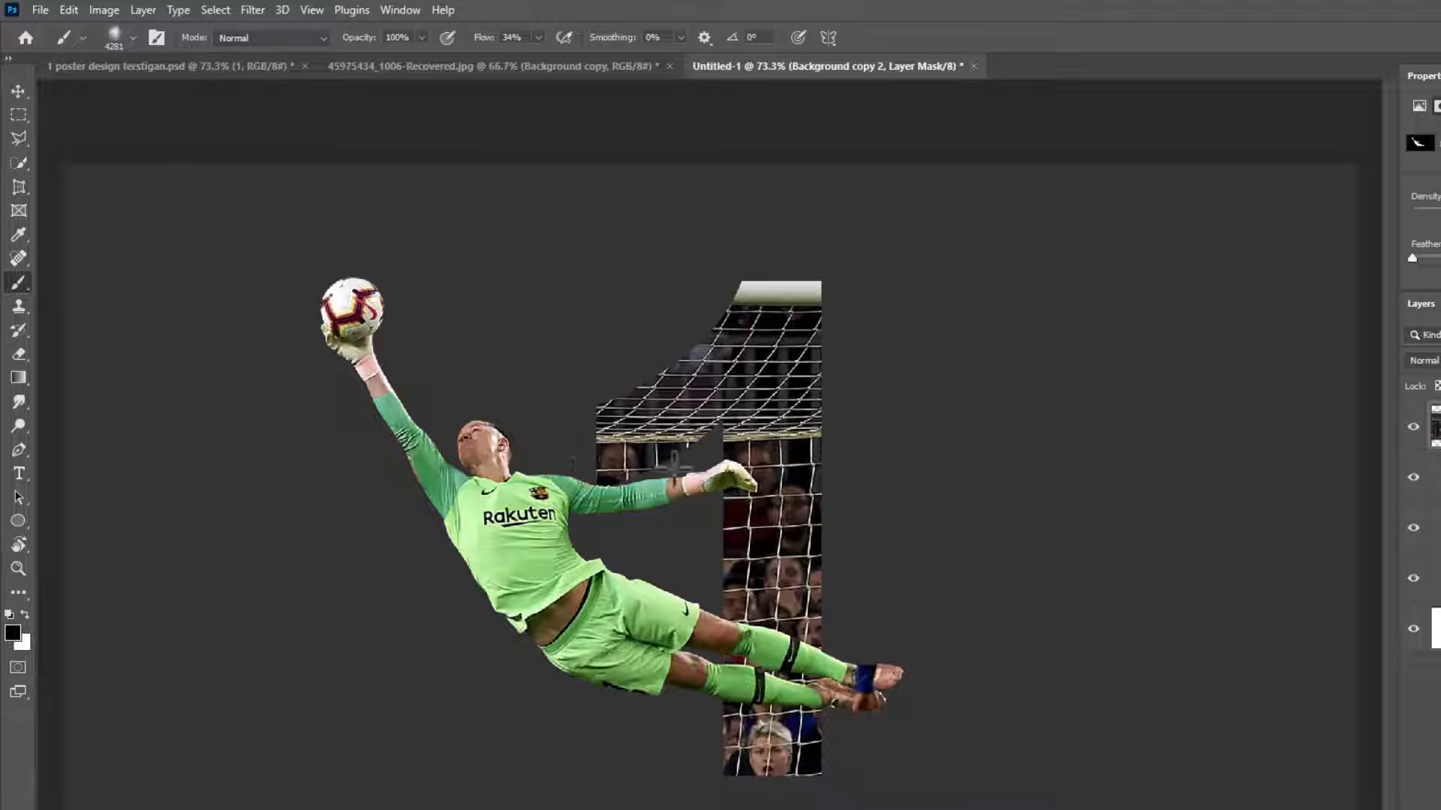
pyautogui.rightClick(673, 464)
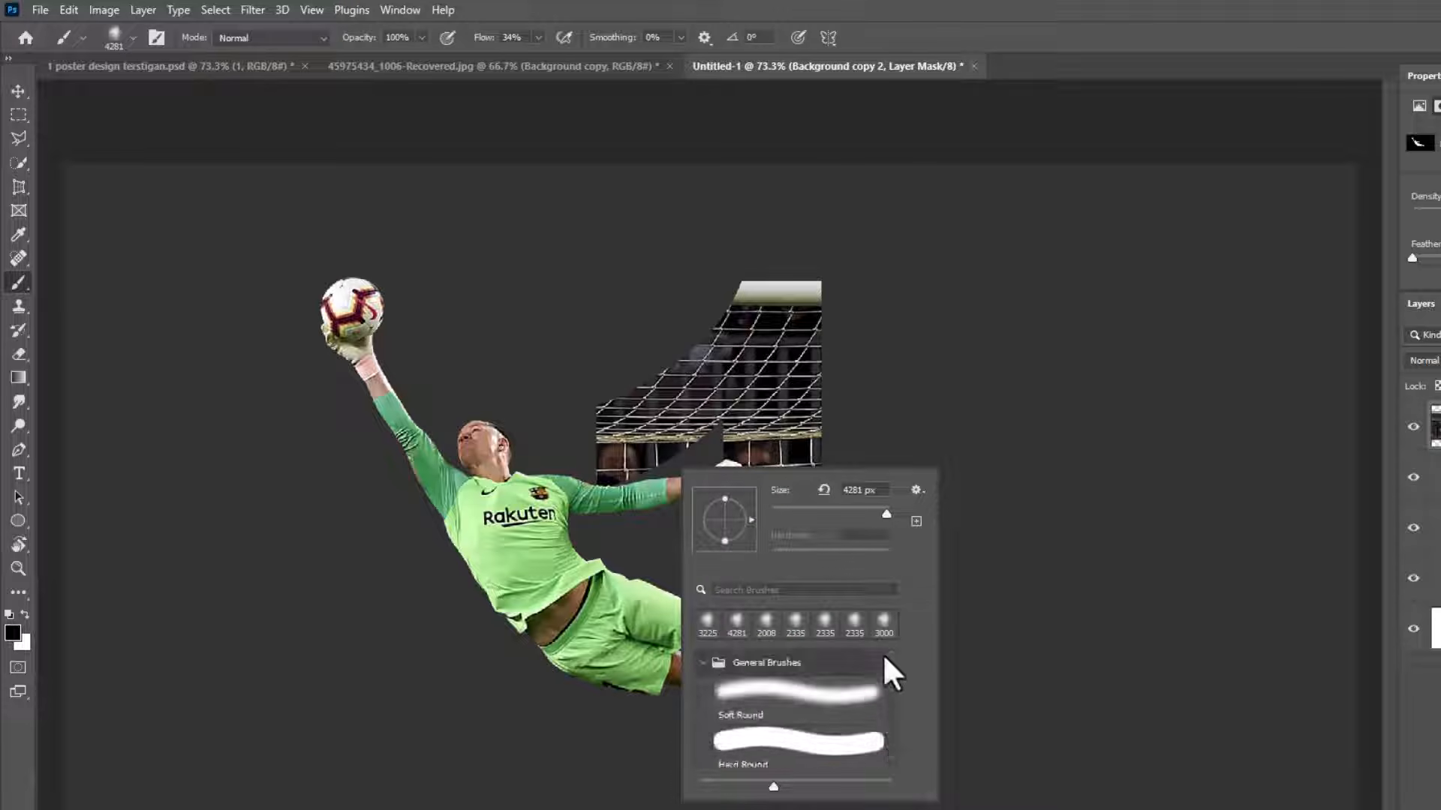
pyautogui.click(780, 729)
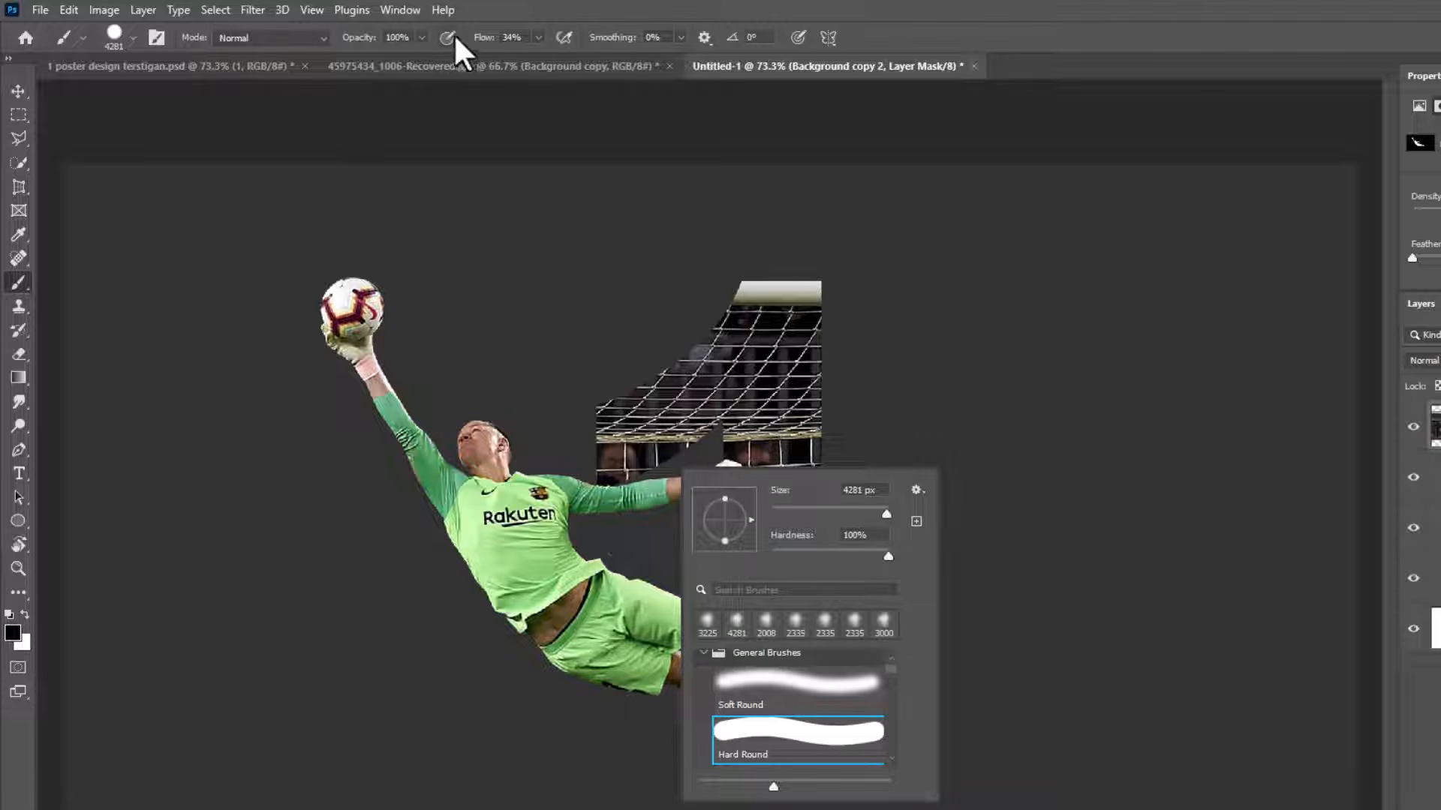
pyautogui.click(495, 37)
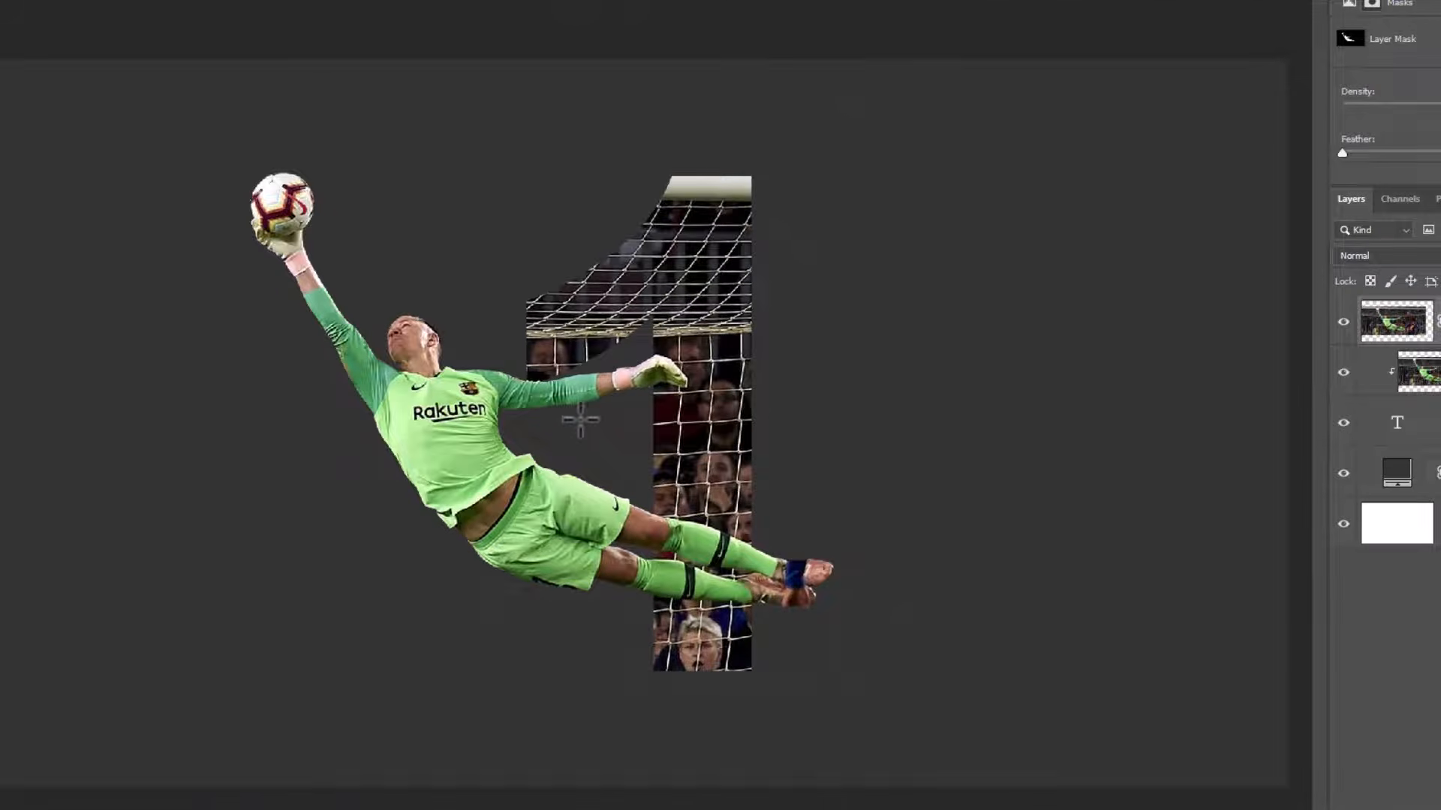
pyautogui.rightClick(582, 424)
pyautogui.click(716, 465)
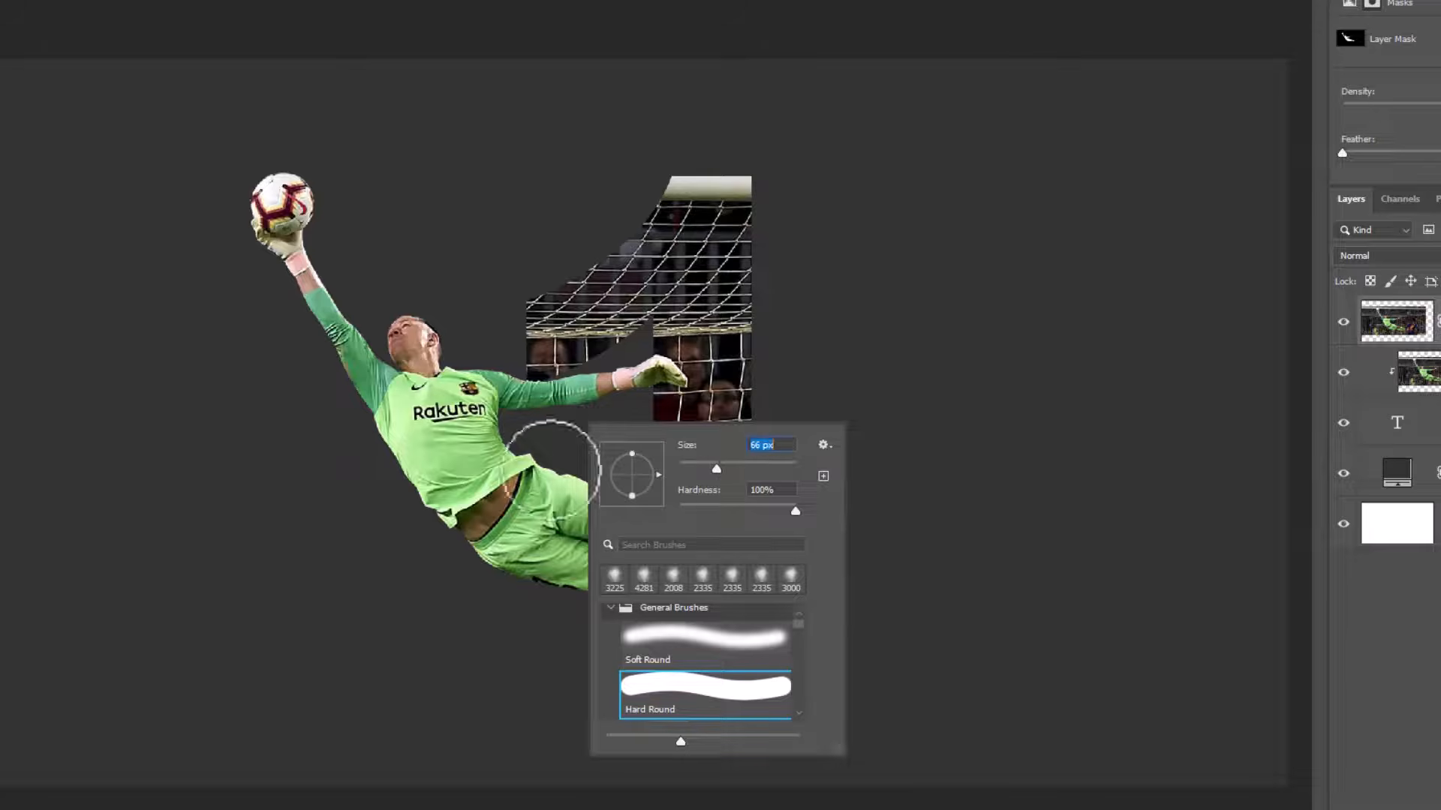
pyautogui.press('Return')
# - Paint black on the mask to hide the goalkeeper's feet that extend past the right edge of the "1"
pyautogui.scroll(8, 737, 536)
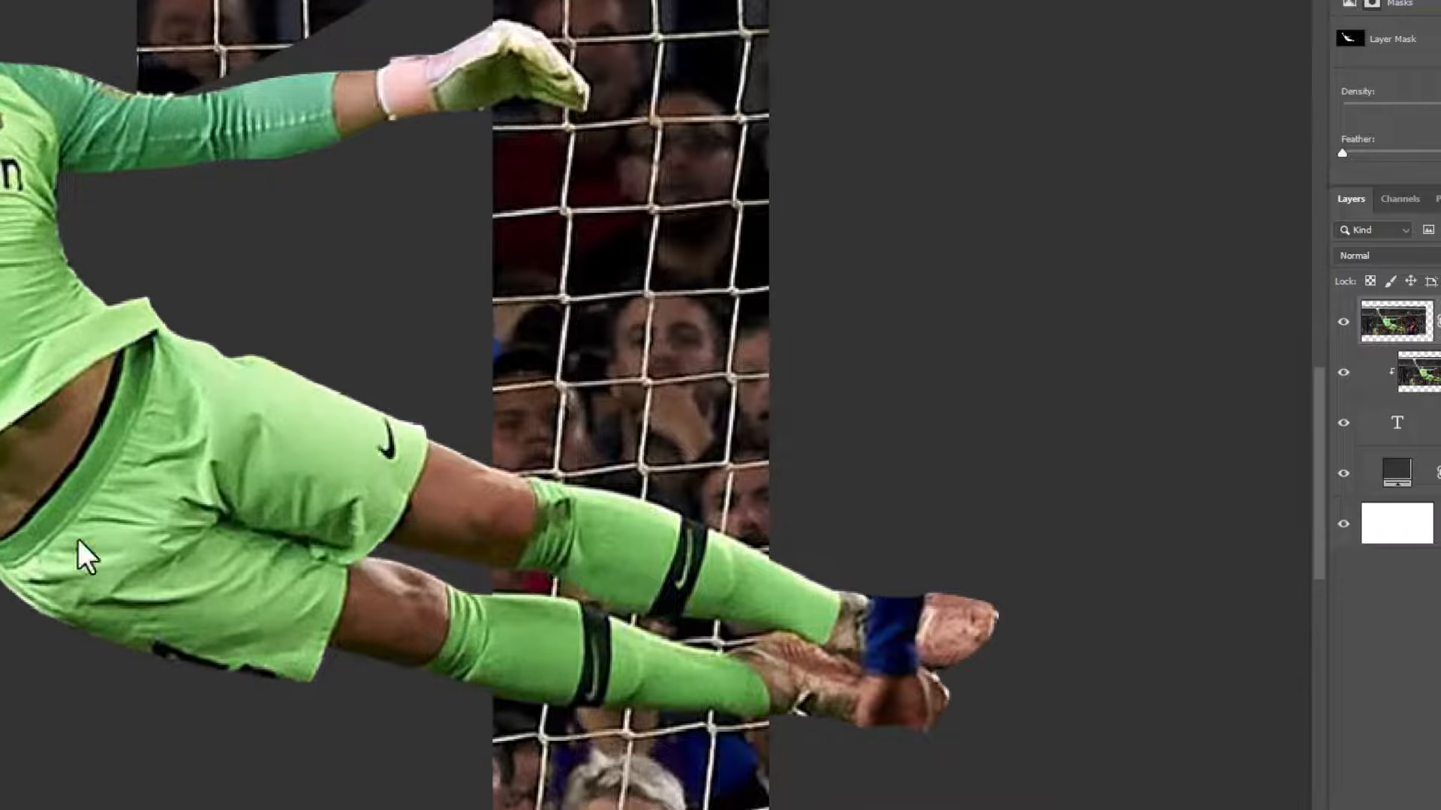
pyautogui.click(833, 566)
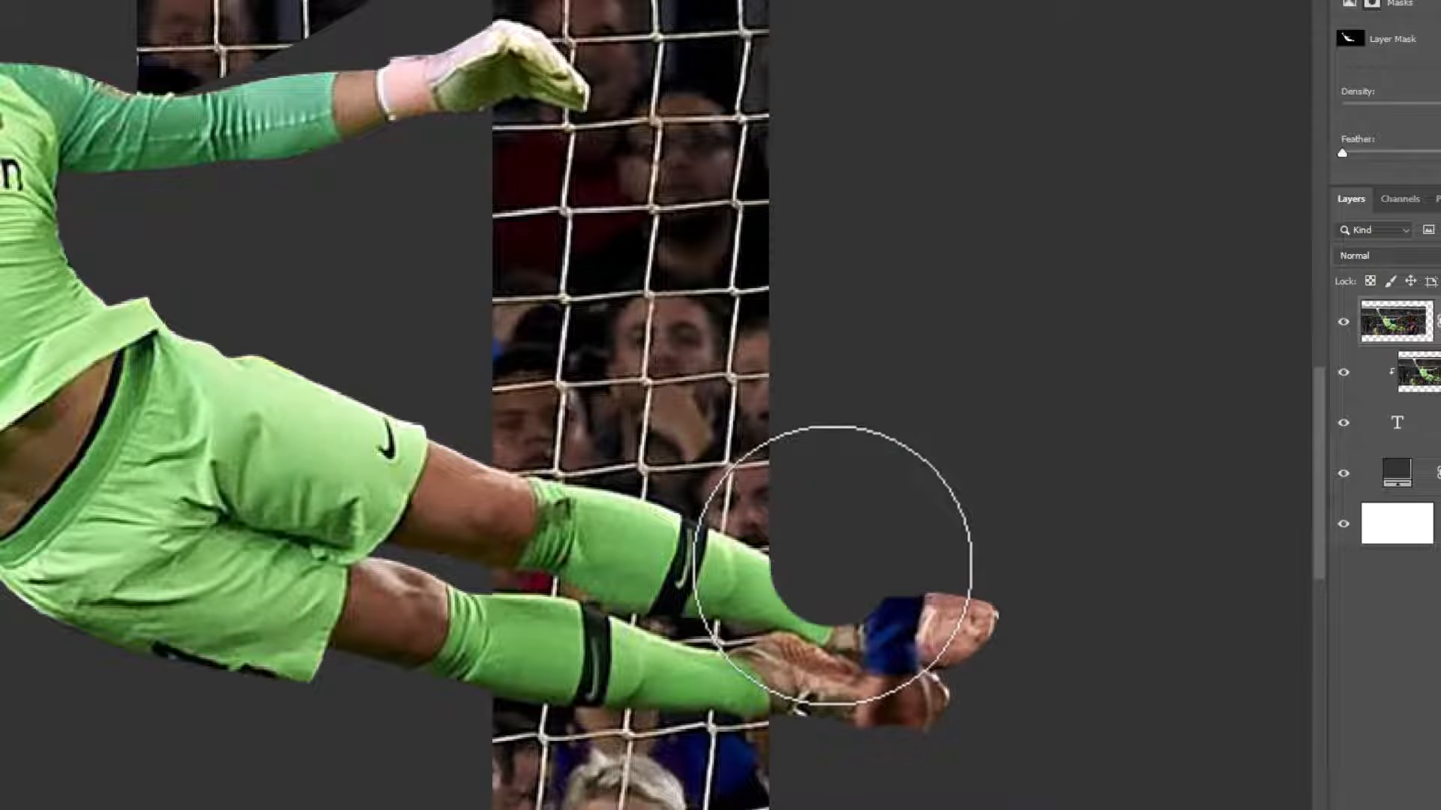
pyautogui.moveTo(833, 566)
pyautogui.mouseDown()
pyautogui.moveTo(840, 744)
pyautogui.moveTo(940, 686)
pyautogui.moveTo(950, 594)
pyautogui.moveTo(908, 686)
pyautogui.mouseUp()
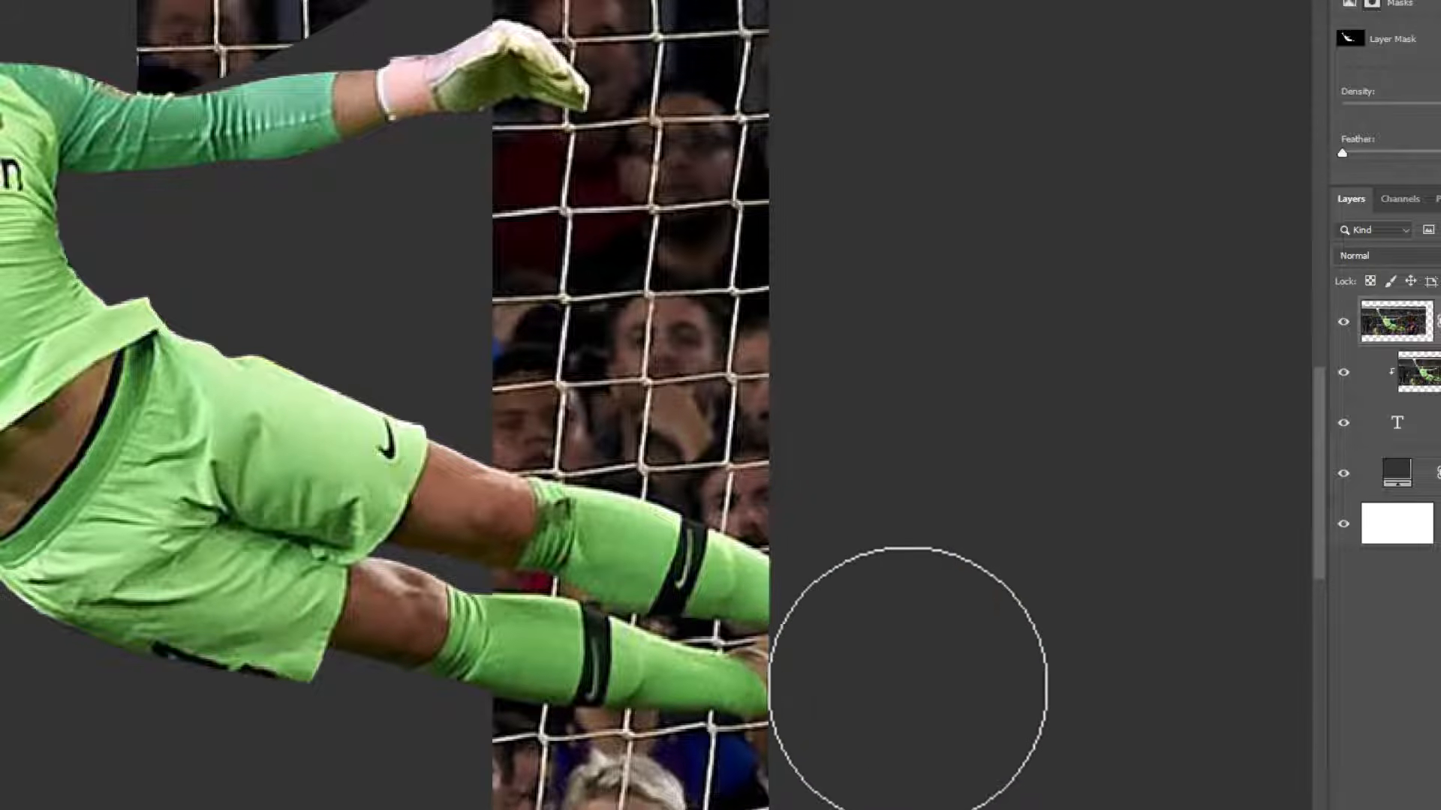
pyautogui.scroll(-10, 574, 564)
# - Add a Black & White adjustment above the photo inside the "1" and clip it to that photo
pyautogui.click(1419, 372)
pyautogui.click(1336, 797)
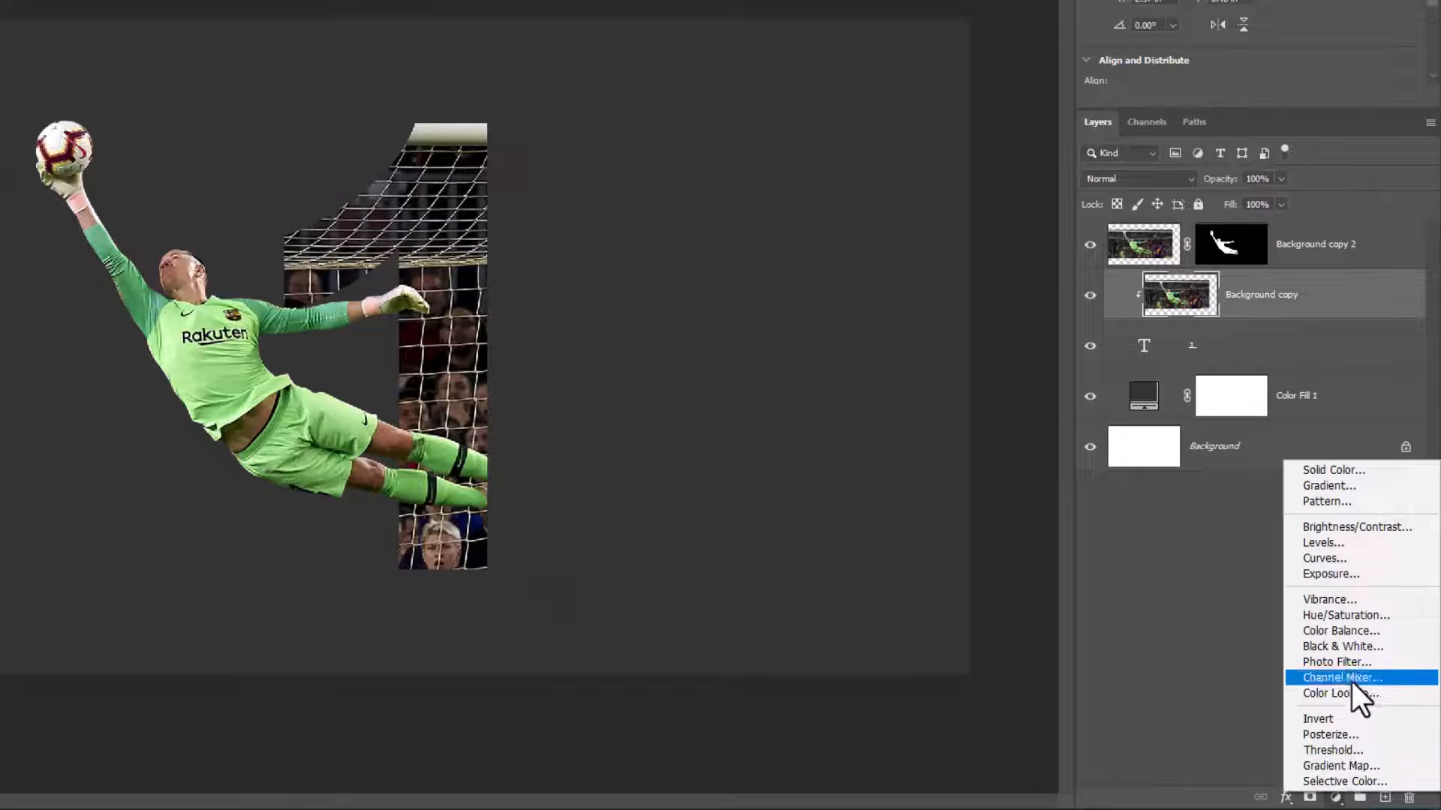
pyautogui.click(1346, 649)
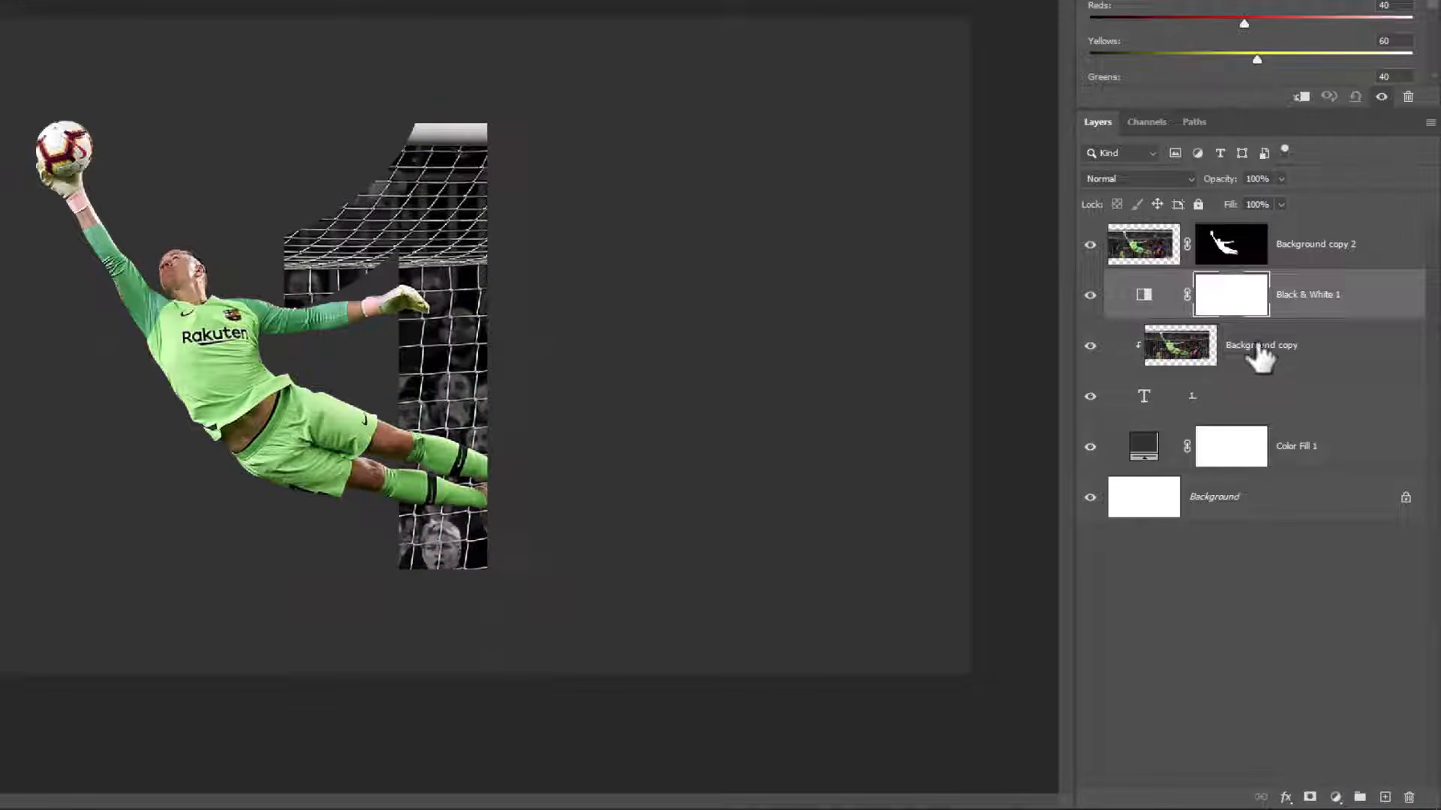
pyautogui.keyDown('alt'); pyautogui.click(1321, 311); pyautogui.keyUp('alt')
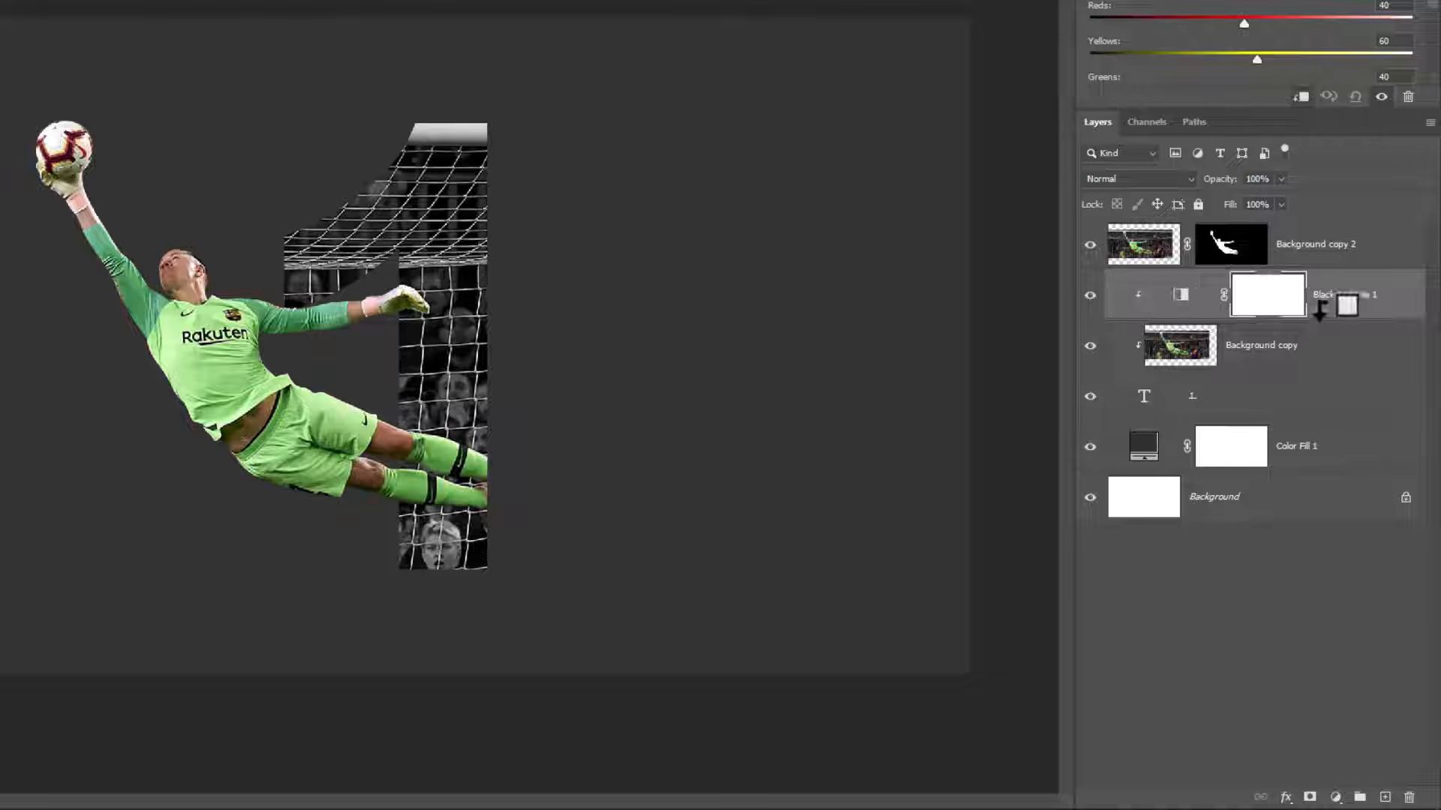
# - Convert the top goalkeeper layer, Background copy 2, to a smart object
pyautogui.click(1317, 259)
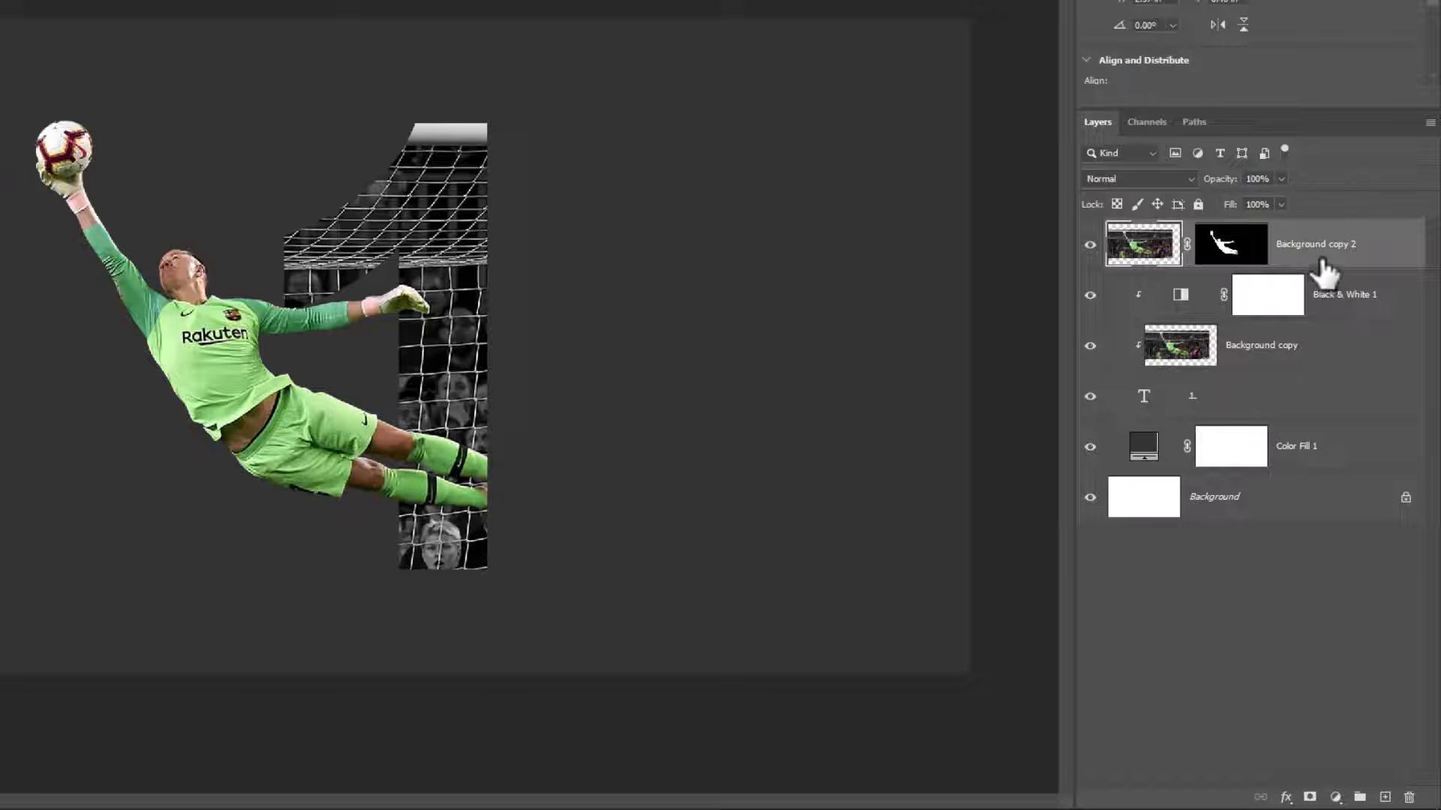
pyautogui.rightClick(1322, 269)
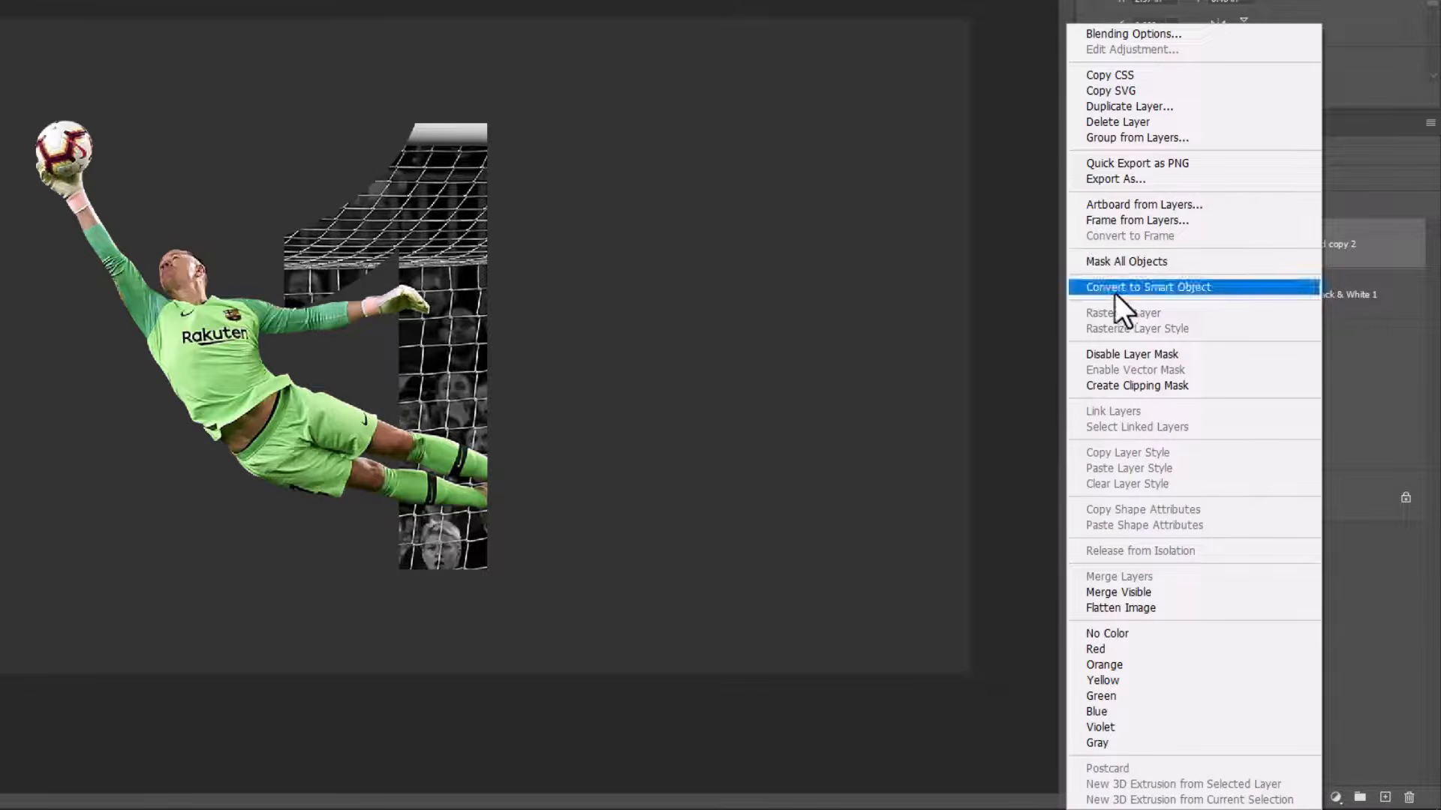
pyautogui.click(1114, 291)
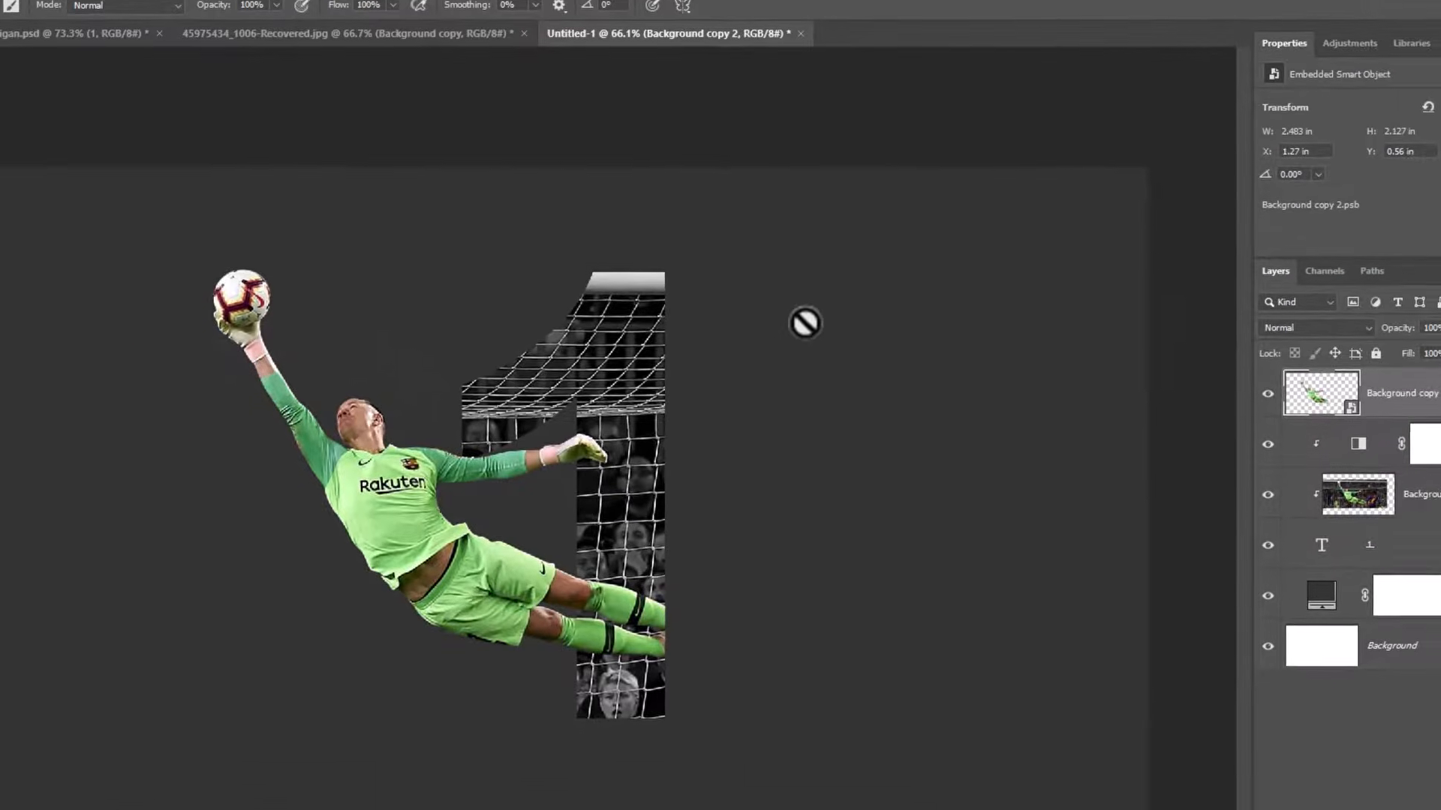
# - Apply a Camera Raw Filter to the goalkeeper: Exposure +0.15, Texture +11, Clarity +23, Dehaze +34 and Temperature +8
pyautogui.click(145, 9)
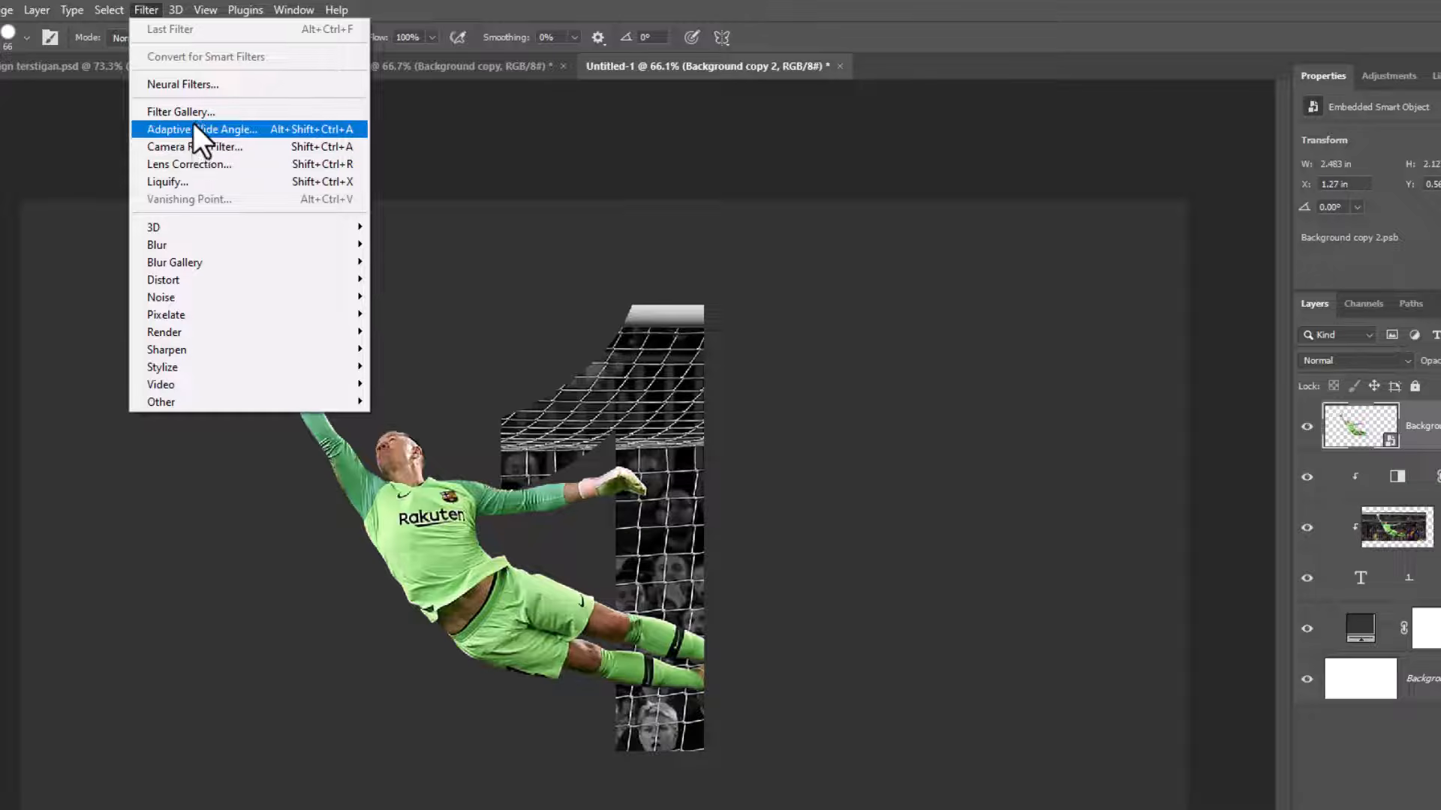
pyautogui.click(195, 146)
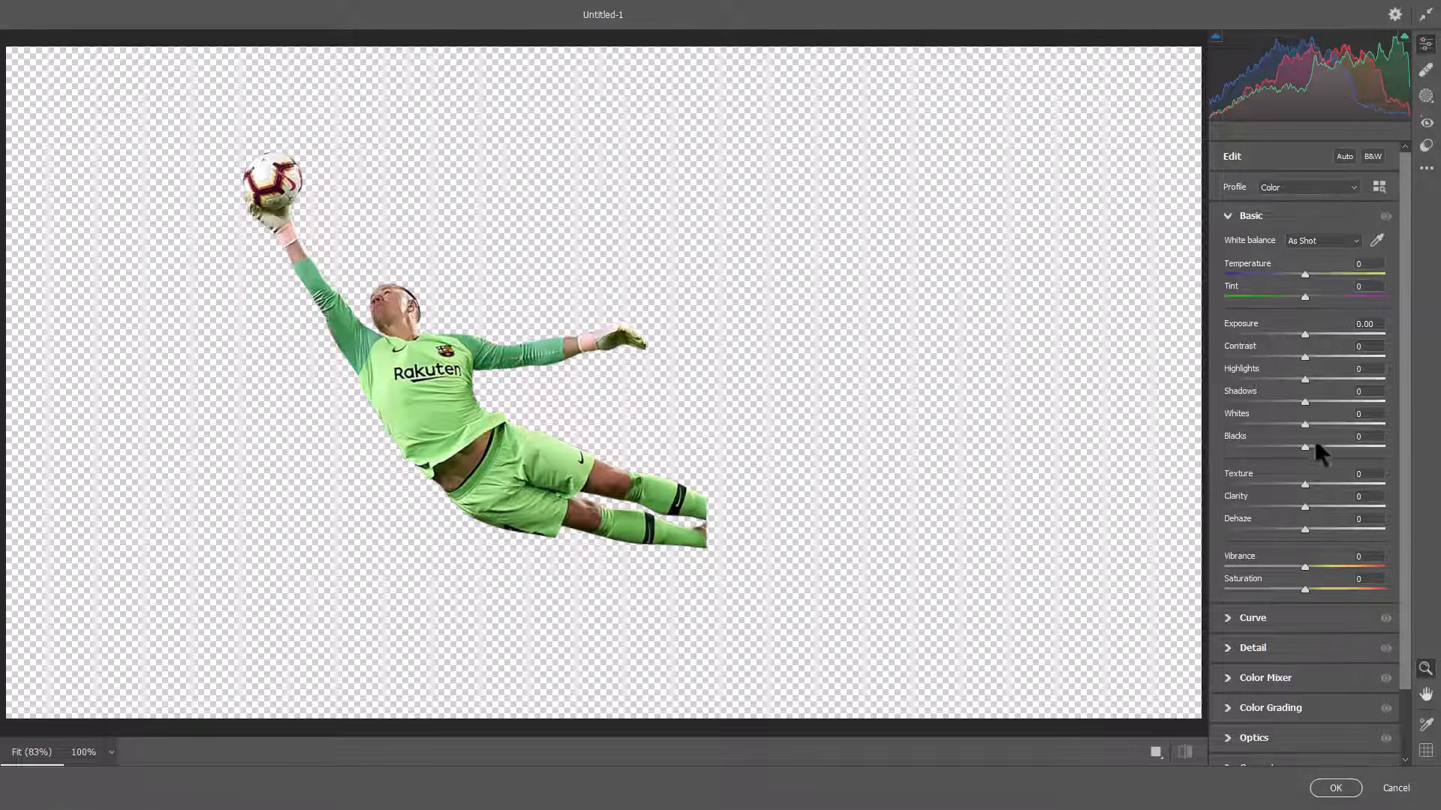
pyautogui.moveTo(1304, 334); pyautogui.dragTo(1307, 333)
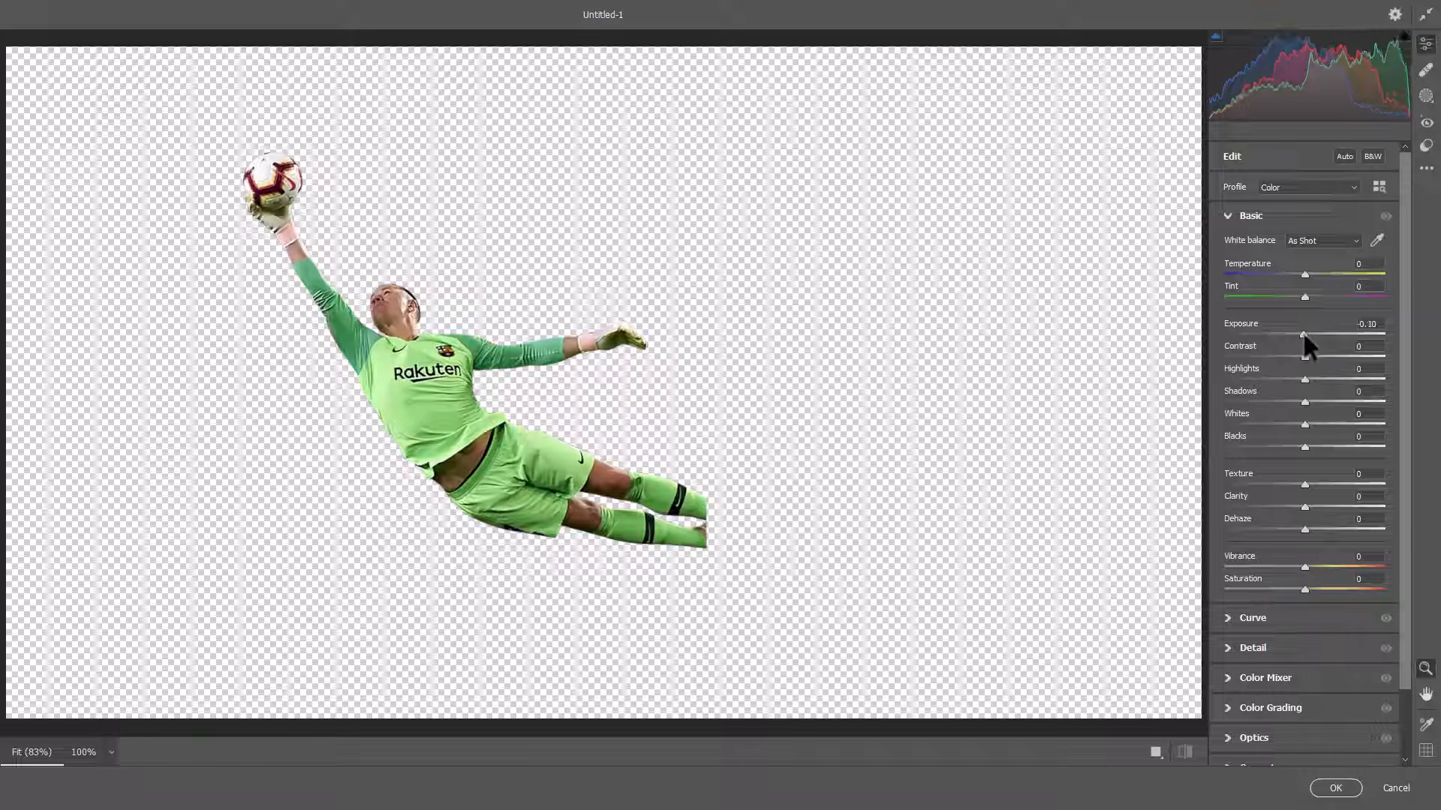
pyautogui.moveTo(1305, 485); pyautogui.dragTo(1332, 529)
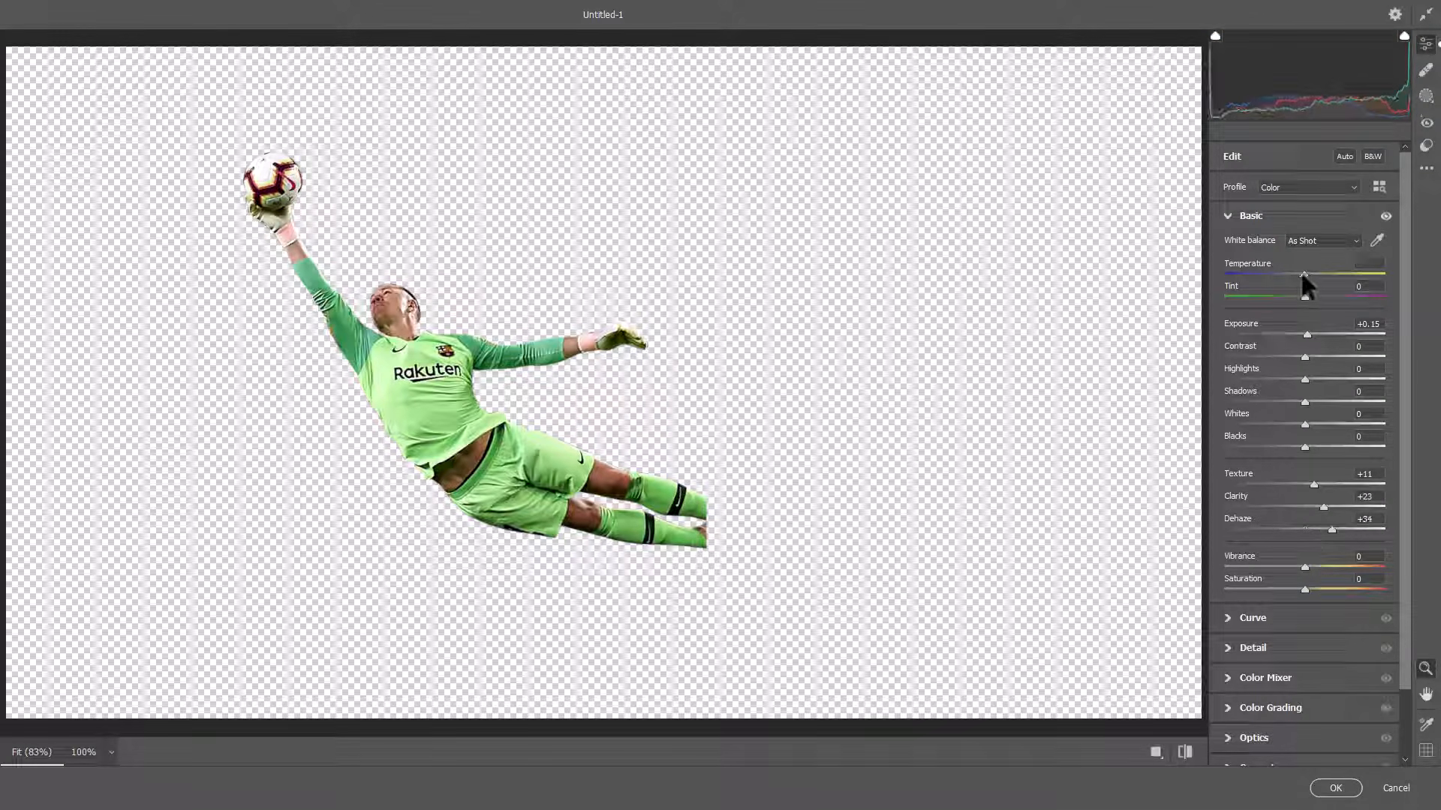
pyautogui.moveTo(1302, 275); pyautogui.dragTo(1309, 275)
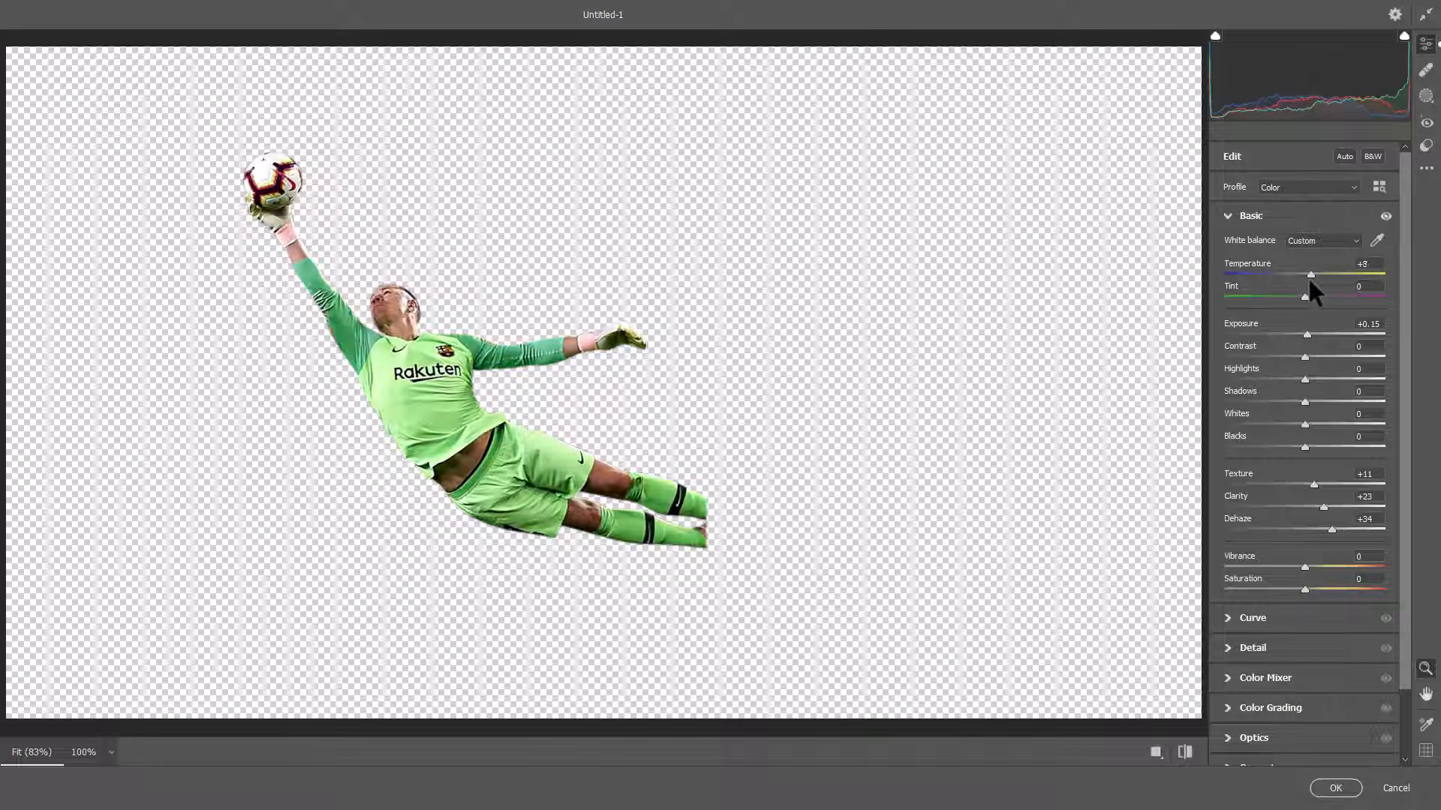
pyautogui.click(1337, 788)
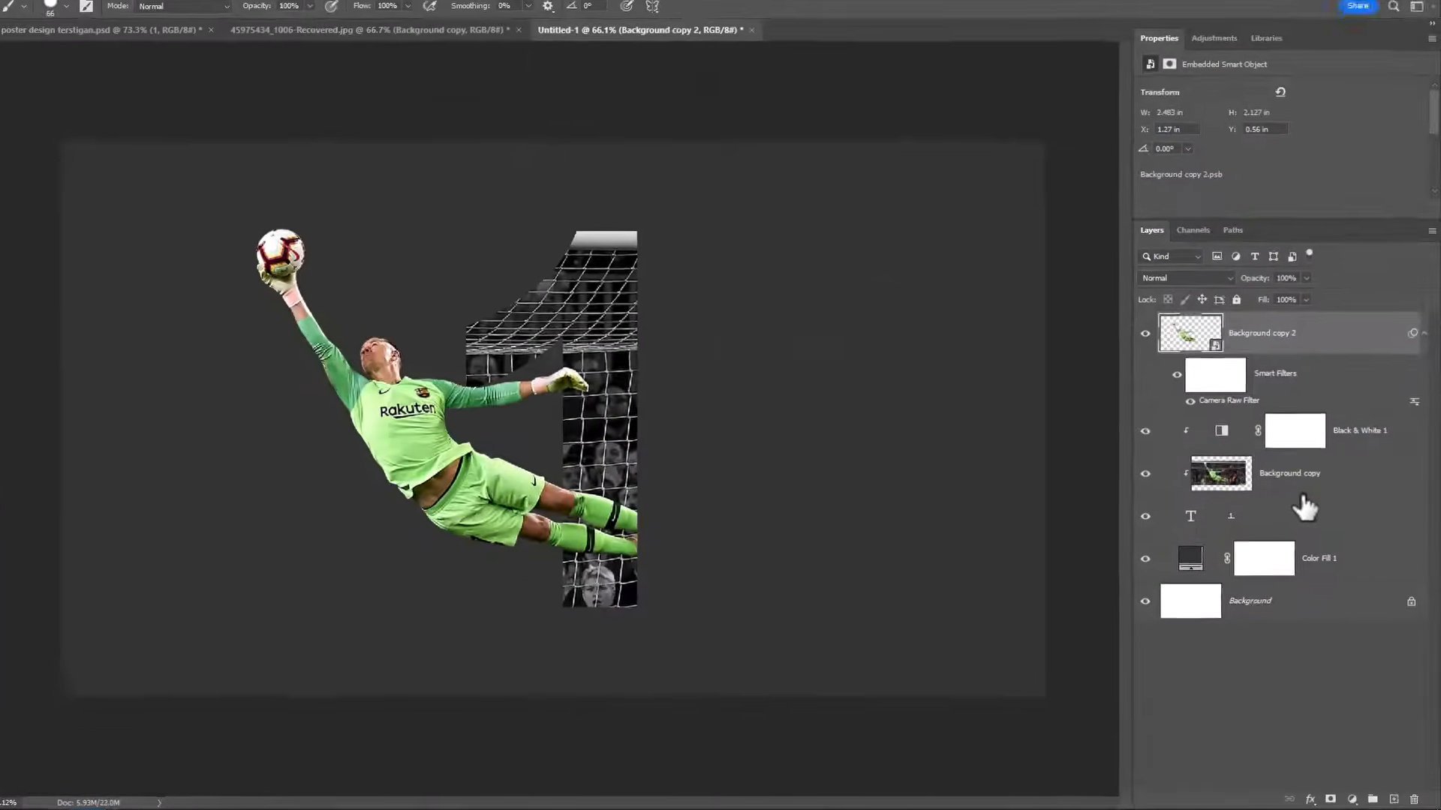
# - Add a white Stroke of 3 px, positioned Center, to the "1" text layer
pyautogui.click(1258, 519)
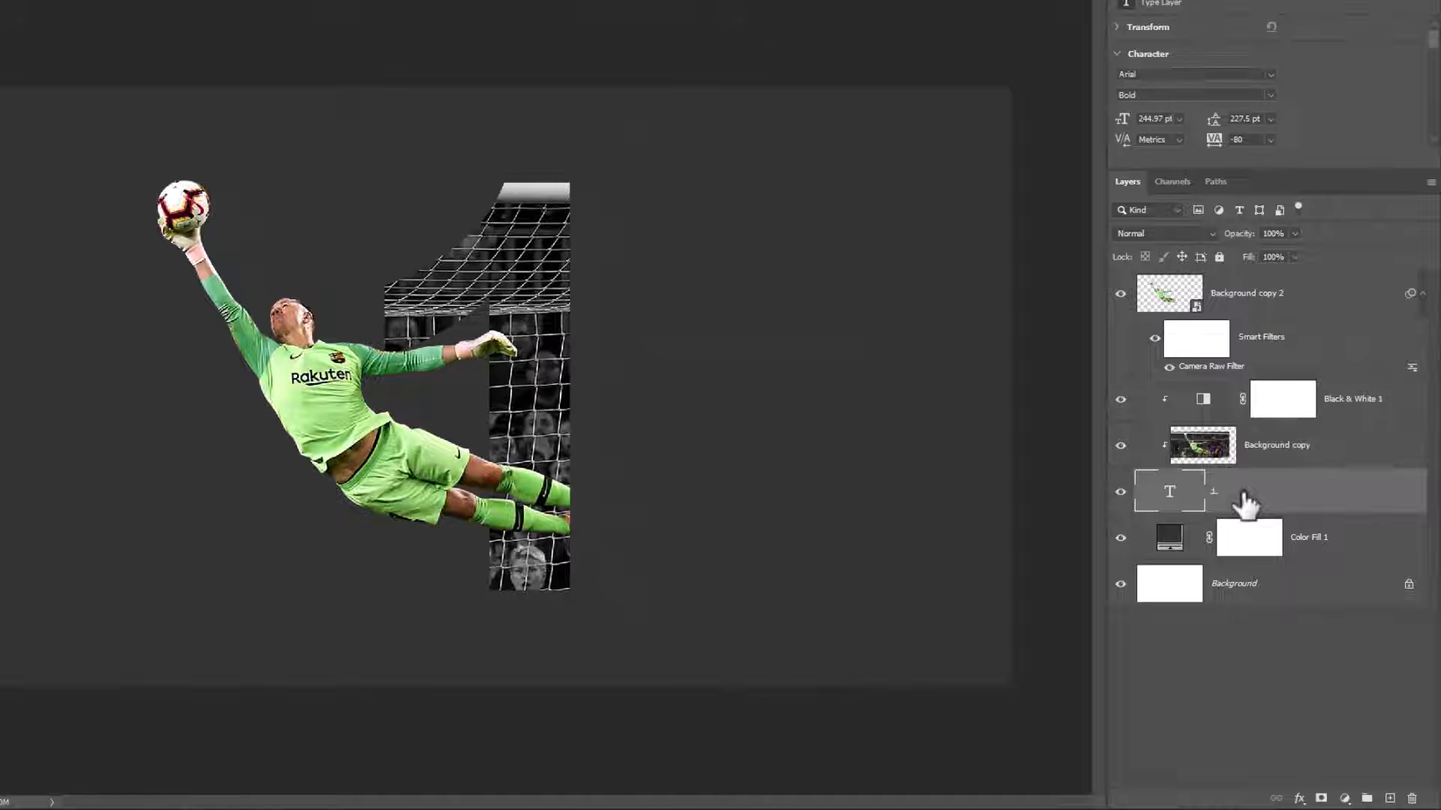
pyautogui.rightClick(1252, 508)
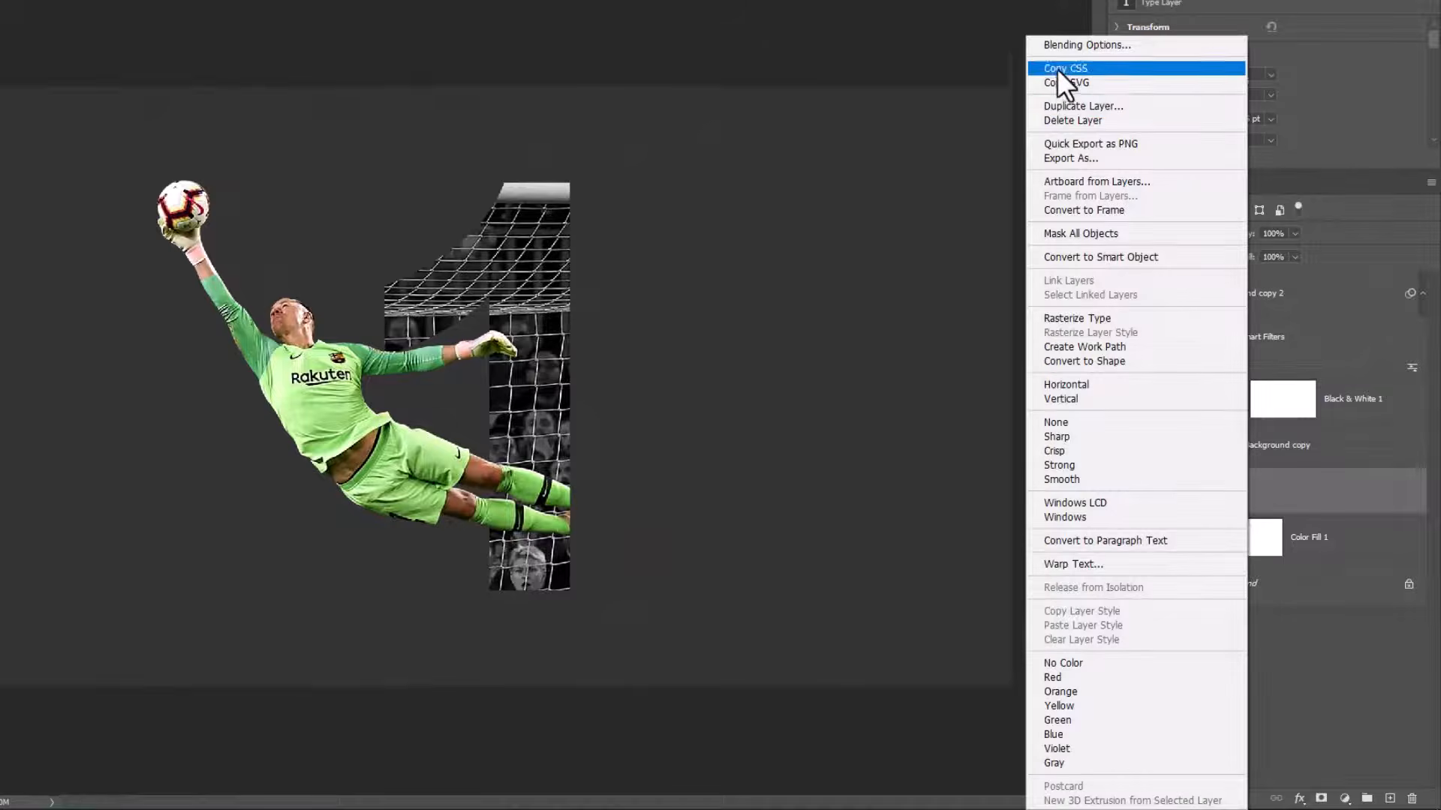
pyautogui.click(1057, 43)
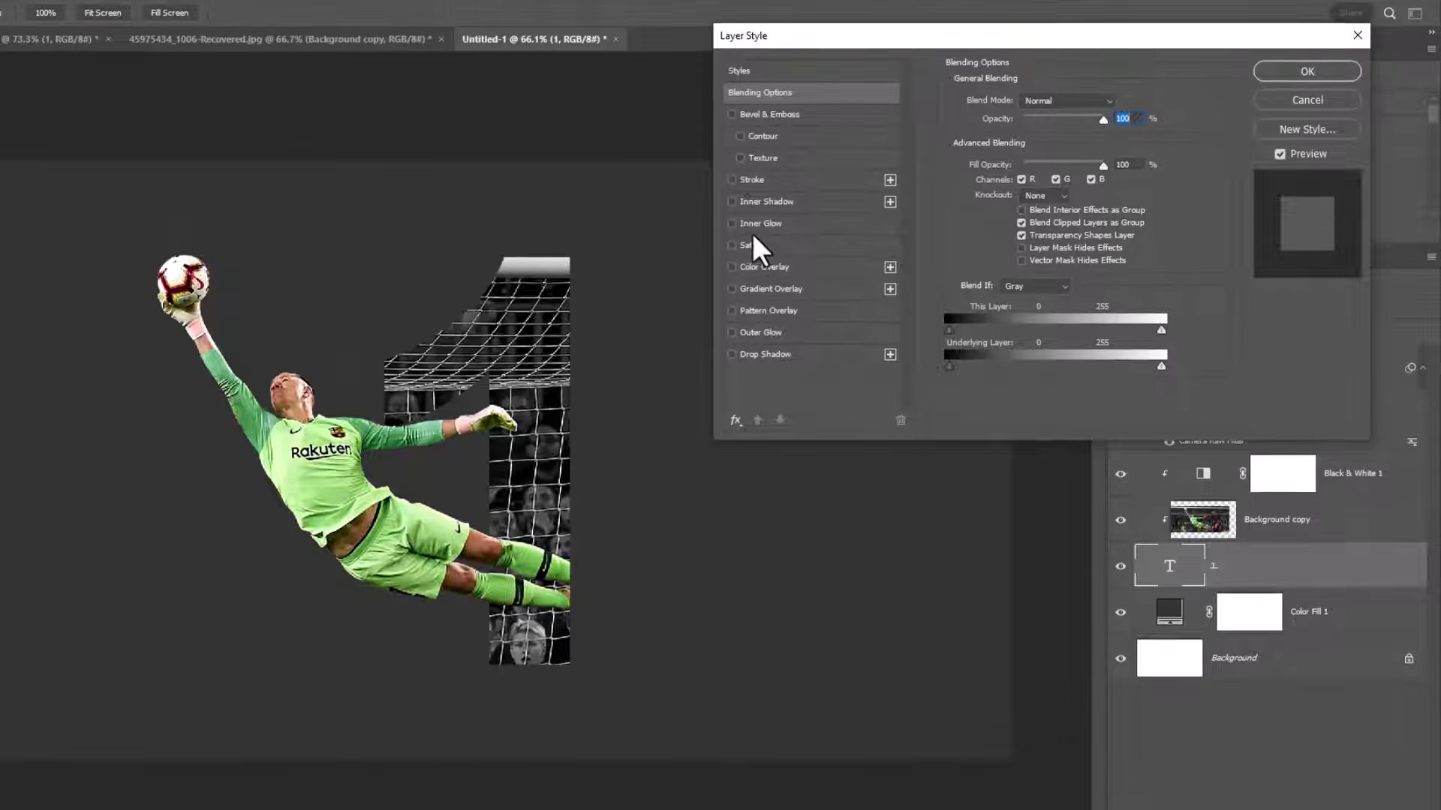
pyautogui.click(750, 180)
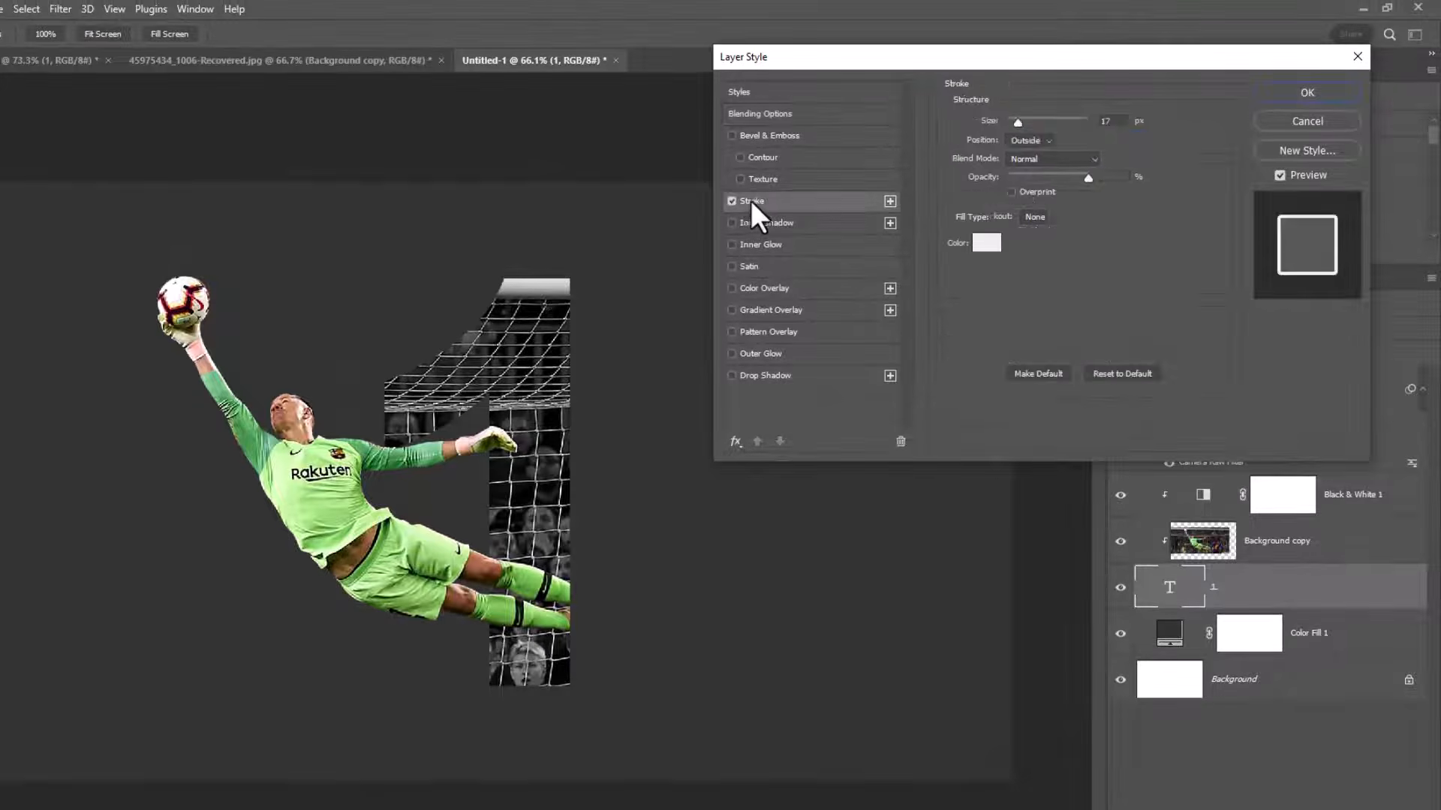
pyautogui.click(1032, 141)
pyautogui.click(1021, 179)
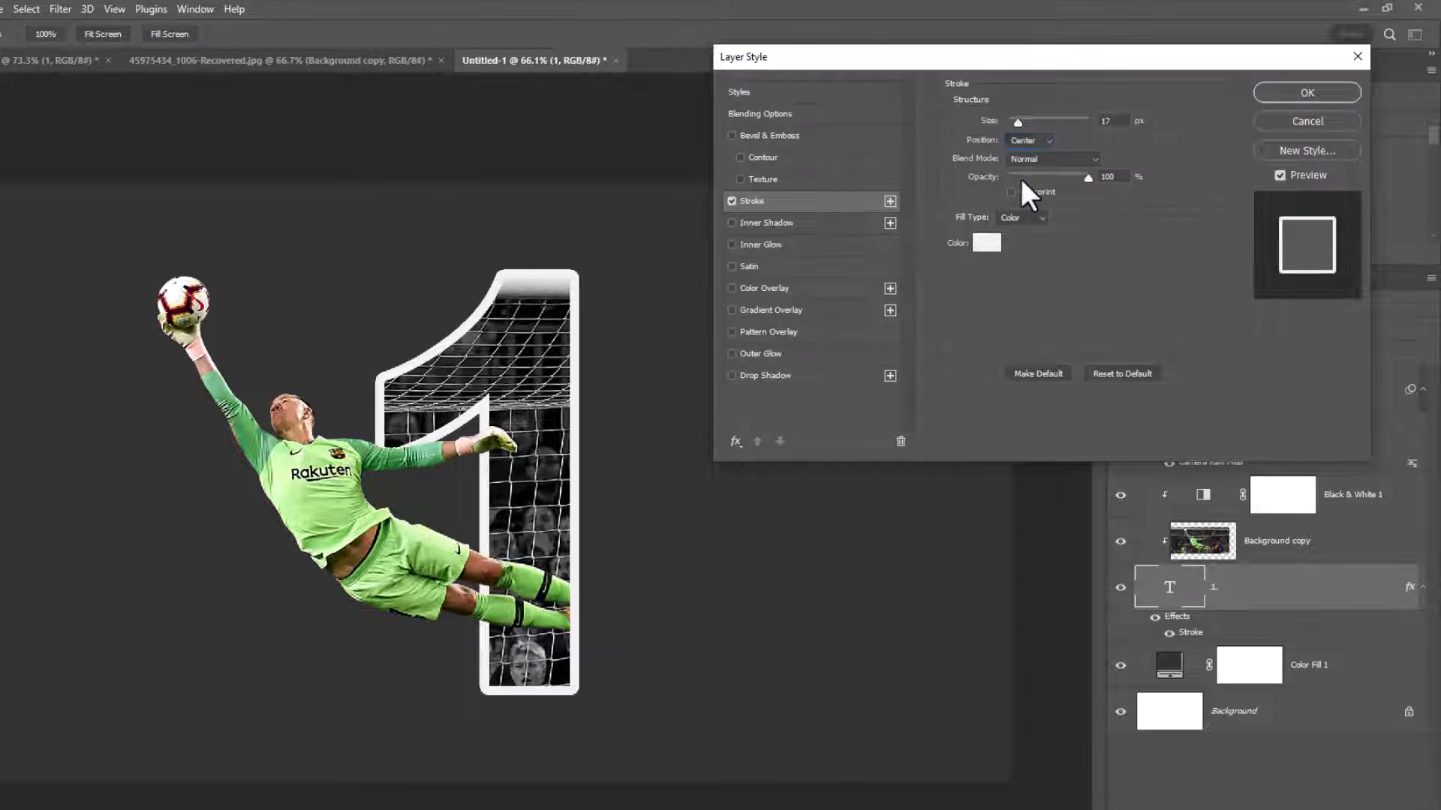
pyautogui.write('3')
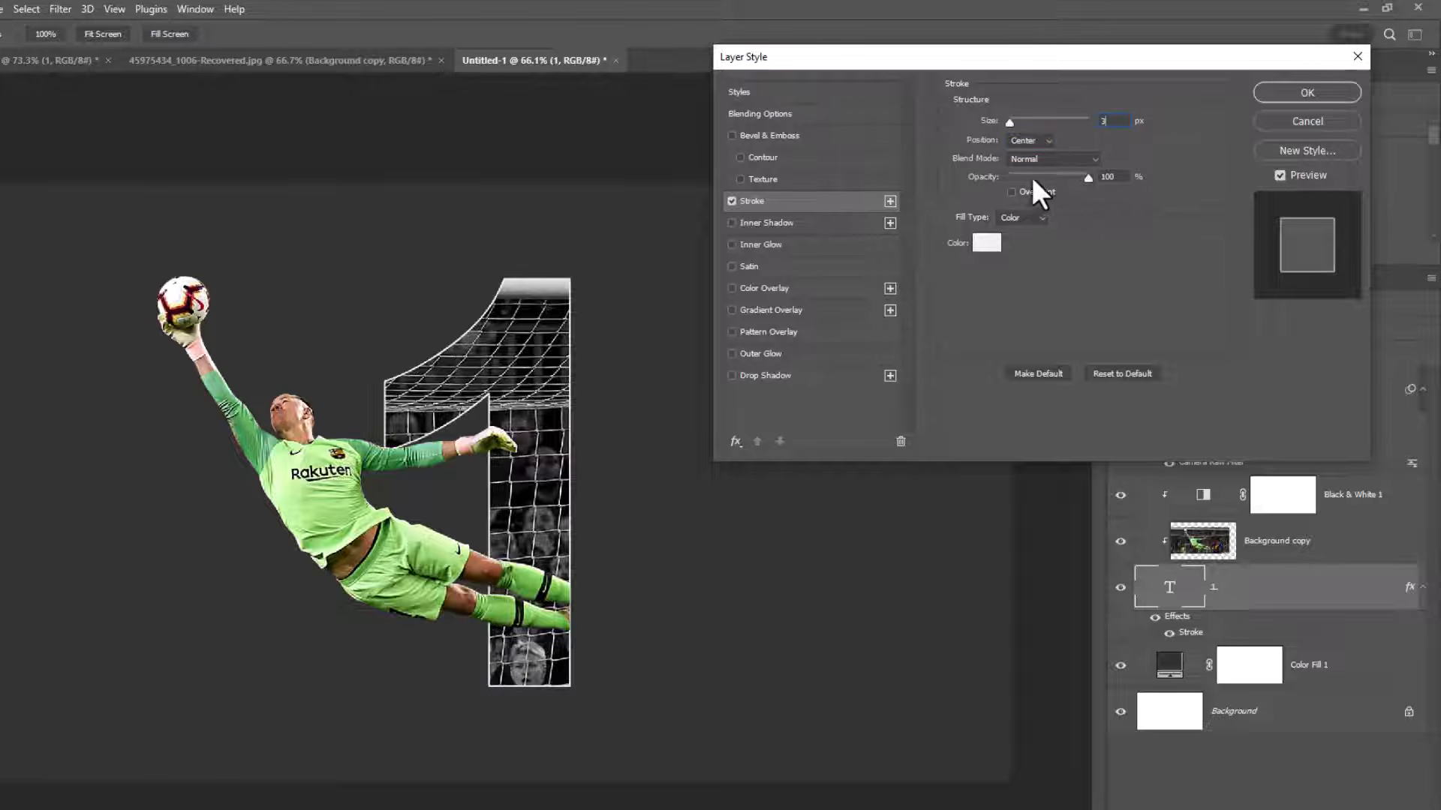
pyautogui.click(1325, 101)
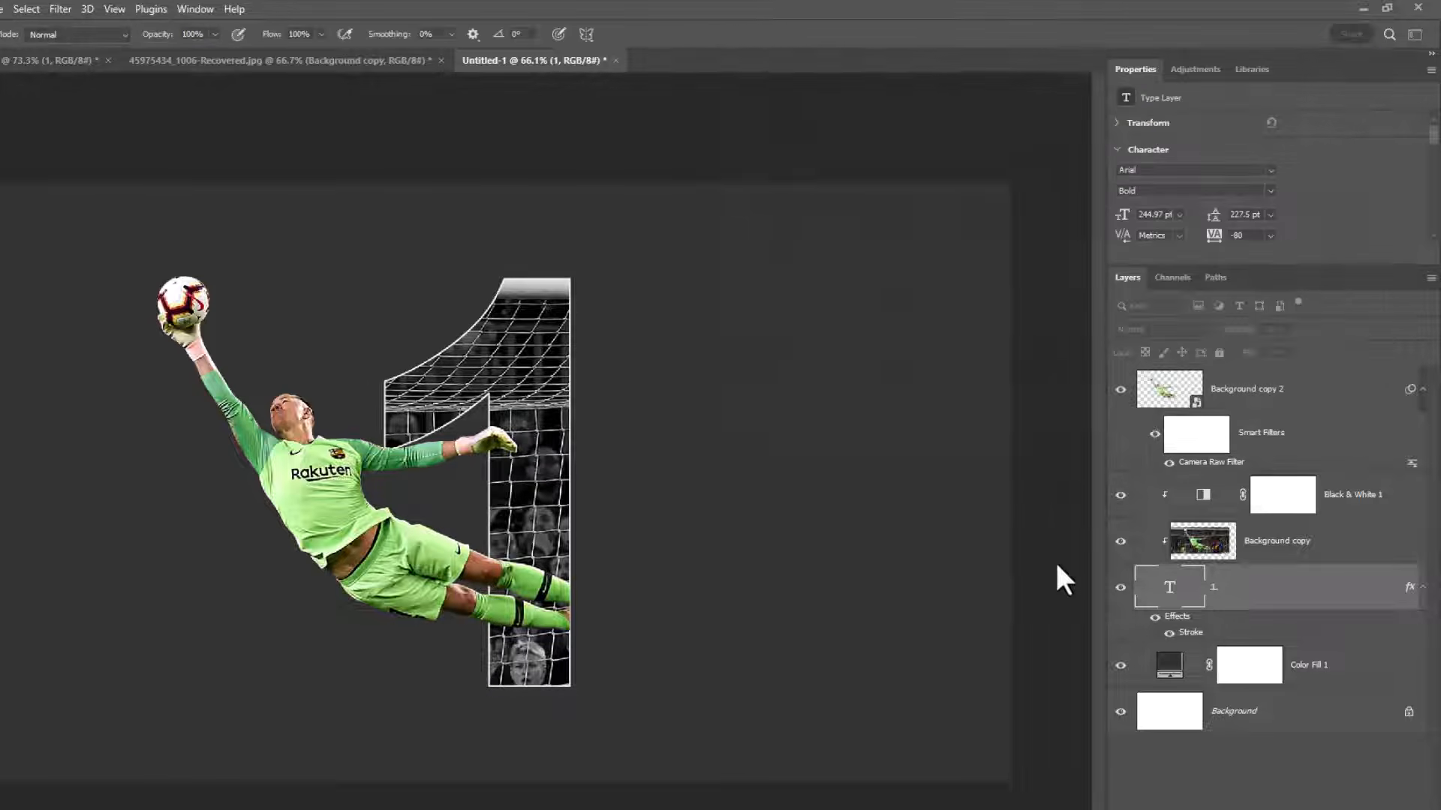
# - Group the layers from the goalkeeper through the "1" text and rename the group "Model and Number"
pyautogui.click(1339, 405)
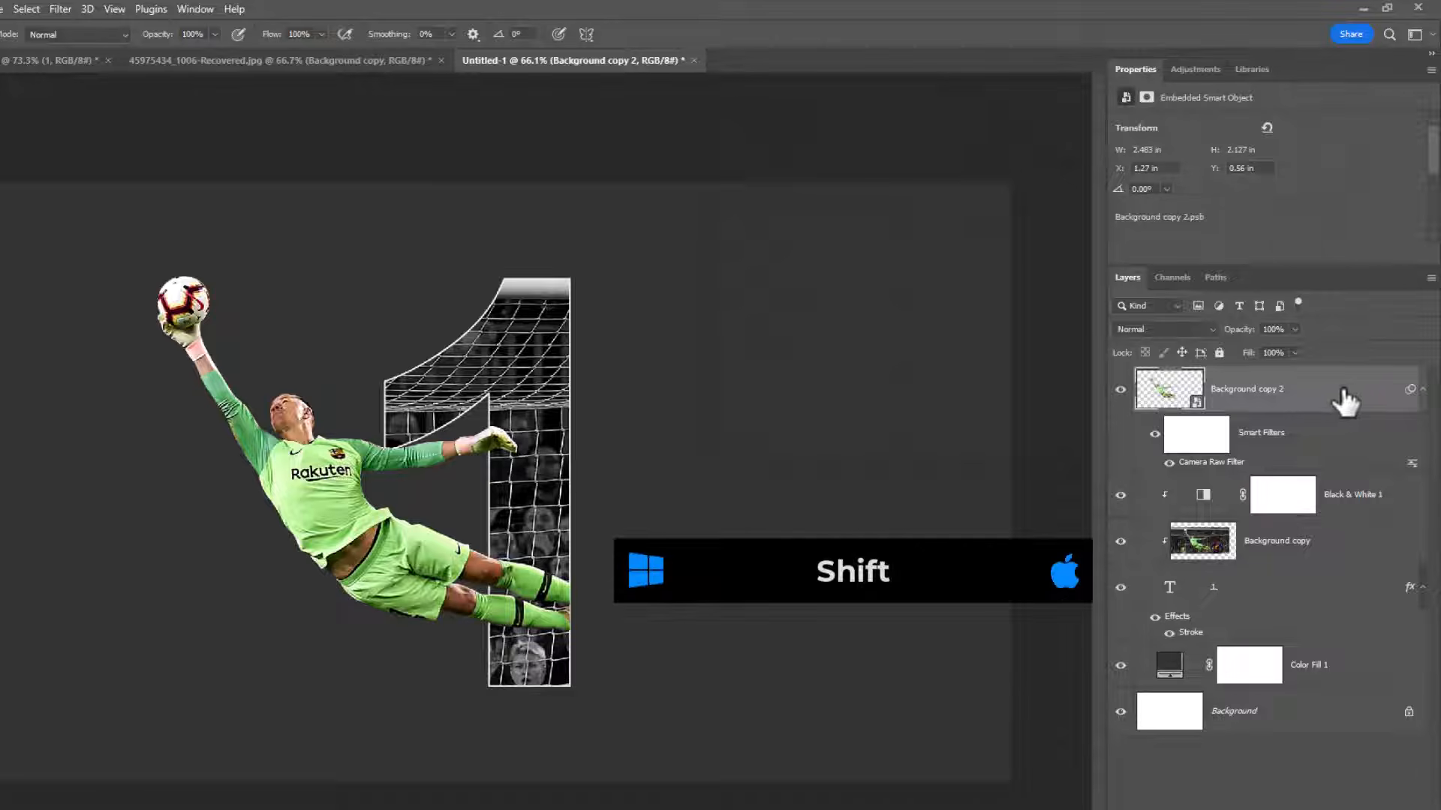
pyautogui.keyDown('shift'); pyautogui.click(1264, 598); pyautogui.keyUp('shift')
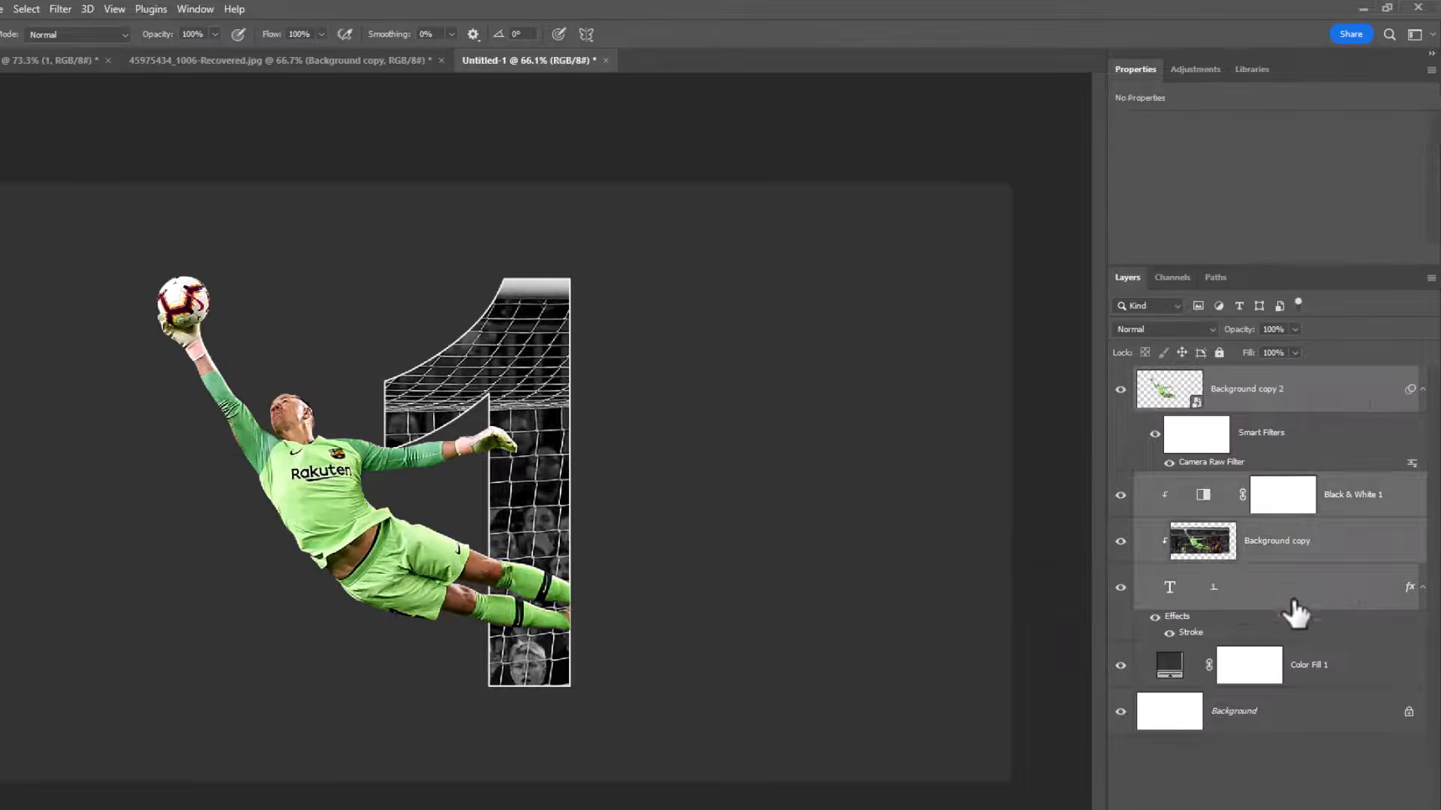
pyautogui.hotkey('ctrl', 'g')
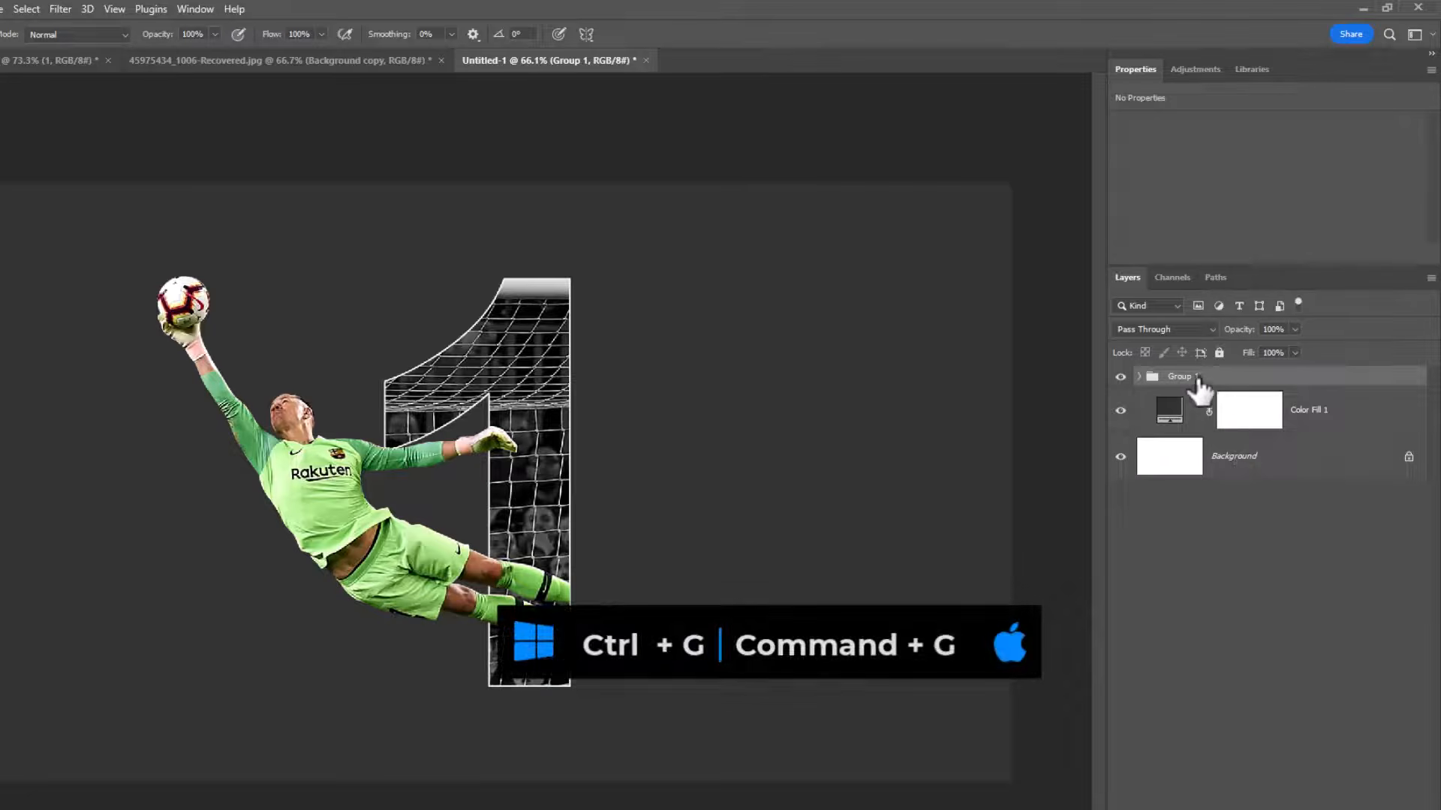
pyautogui.write('Model and')
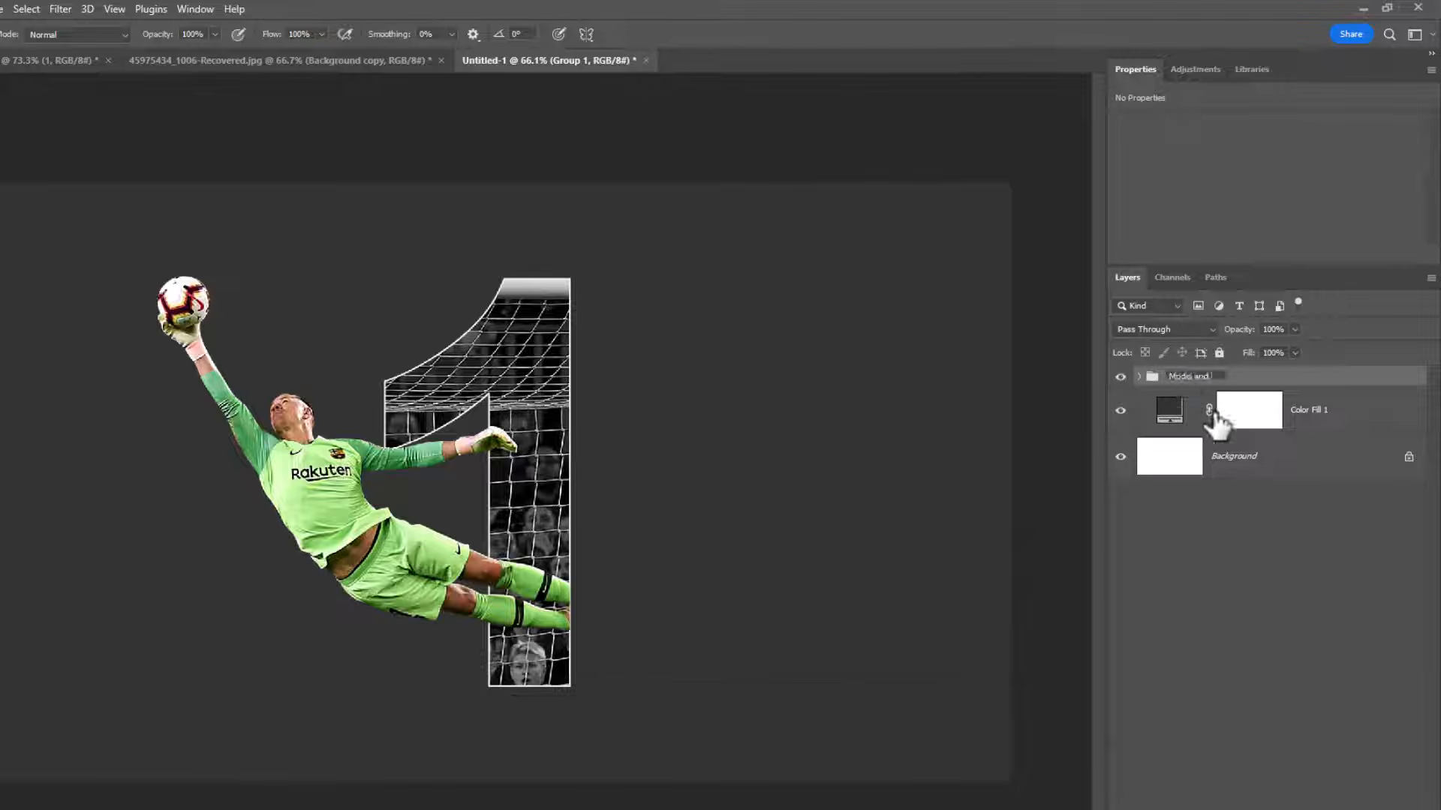
pyautogui.write(' Number')
pyautogui.press('Return')
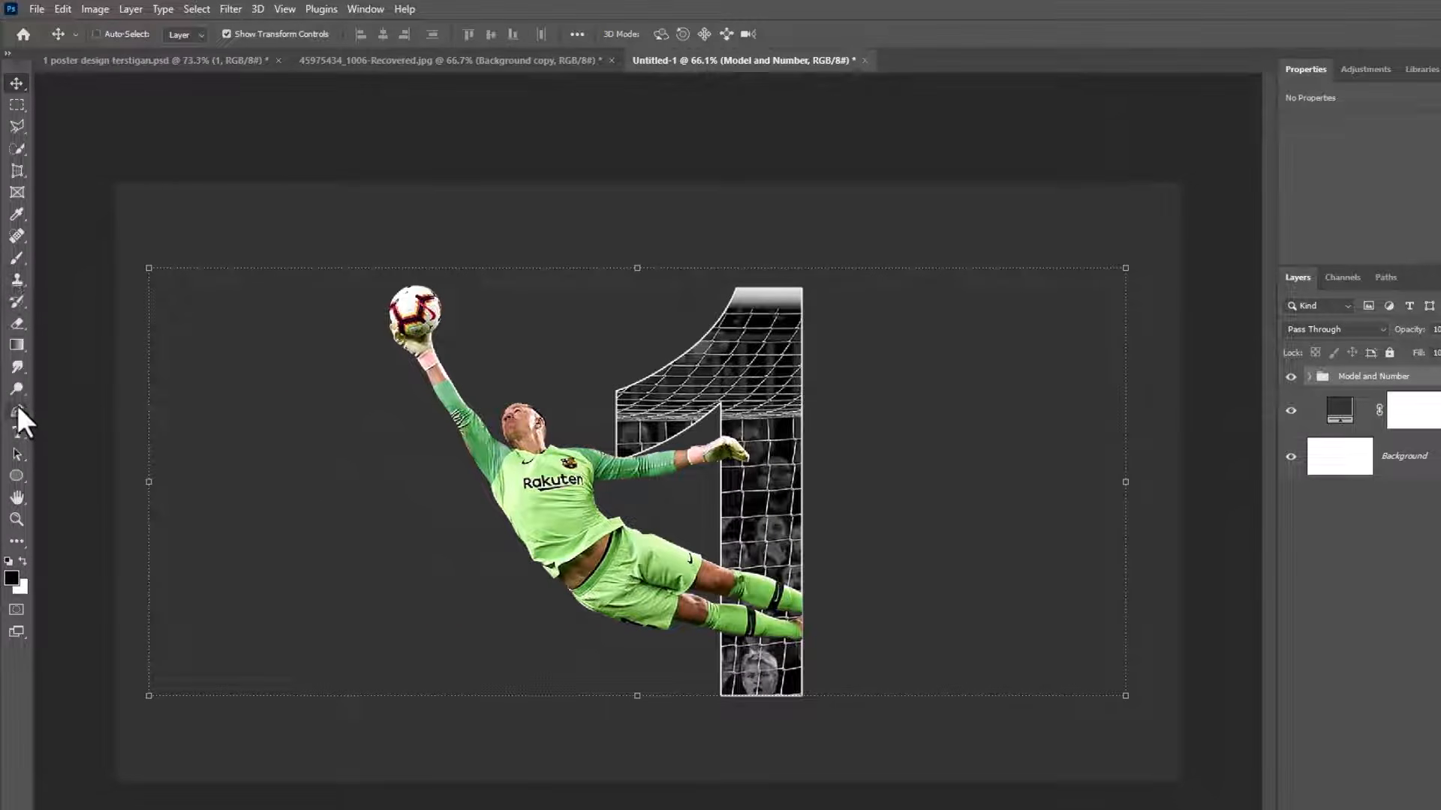
# - Add the title "TER STEGEN" in white Arial Bold and enlarge it to about 72 pt, centred across the poster
pyautogui.click(16, 431)
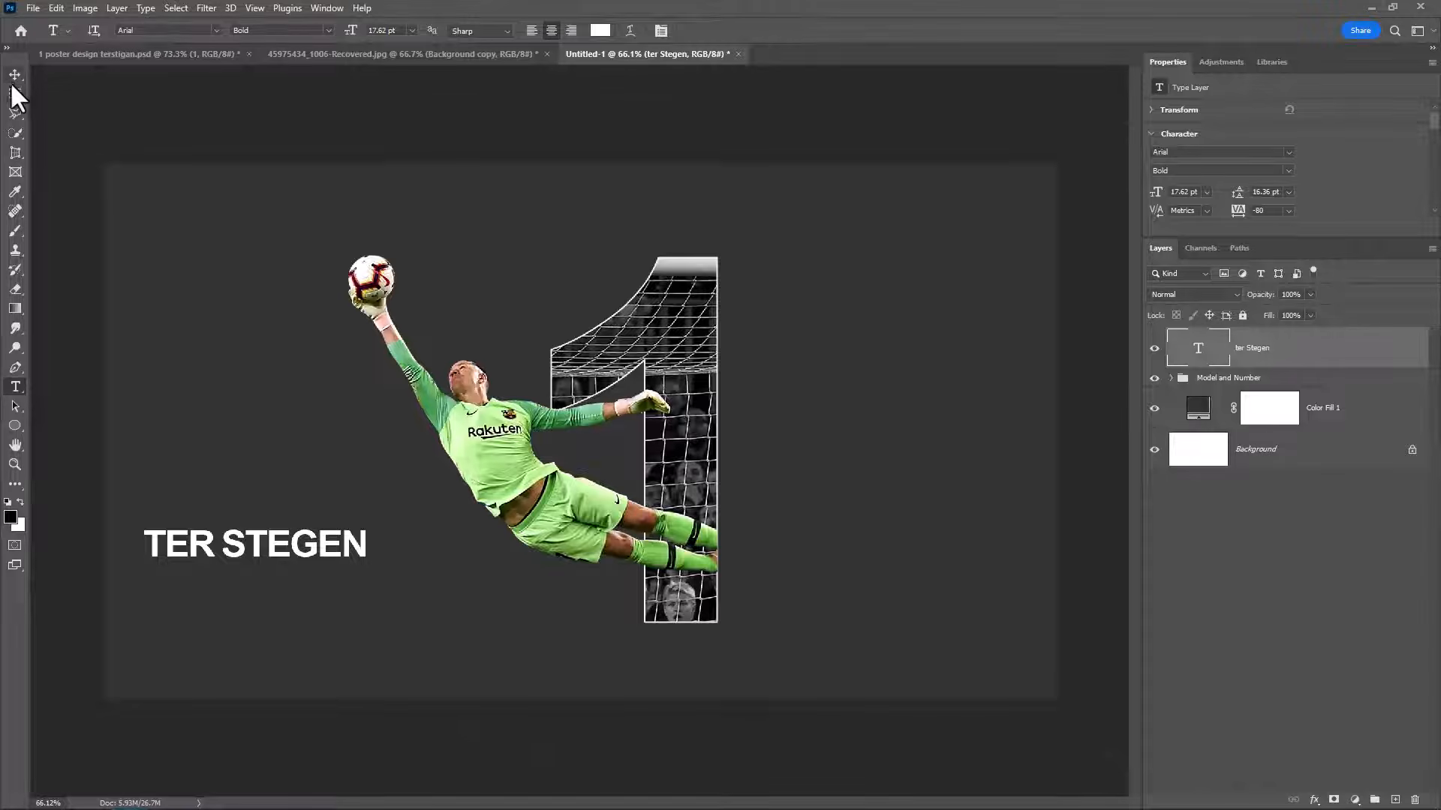
pyautogui.click(15, 76)
pyautogui.moveTo(368, 530); pyautogui.dragTo(951, 322)
pyautogui.moveTo(555, 404); pyautogui.dragTo(555, 387)
pyautogui.moveTo(658, 498)
pyautogui.mouseDown()
pyautogui.moveTo(672, 483)
pyautogui.moveTo(703, 501)
pyautogui.moveTo(683, 500)
pyautogui.mouseUp()
pyautogui.press('Return')
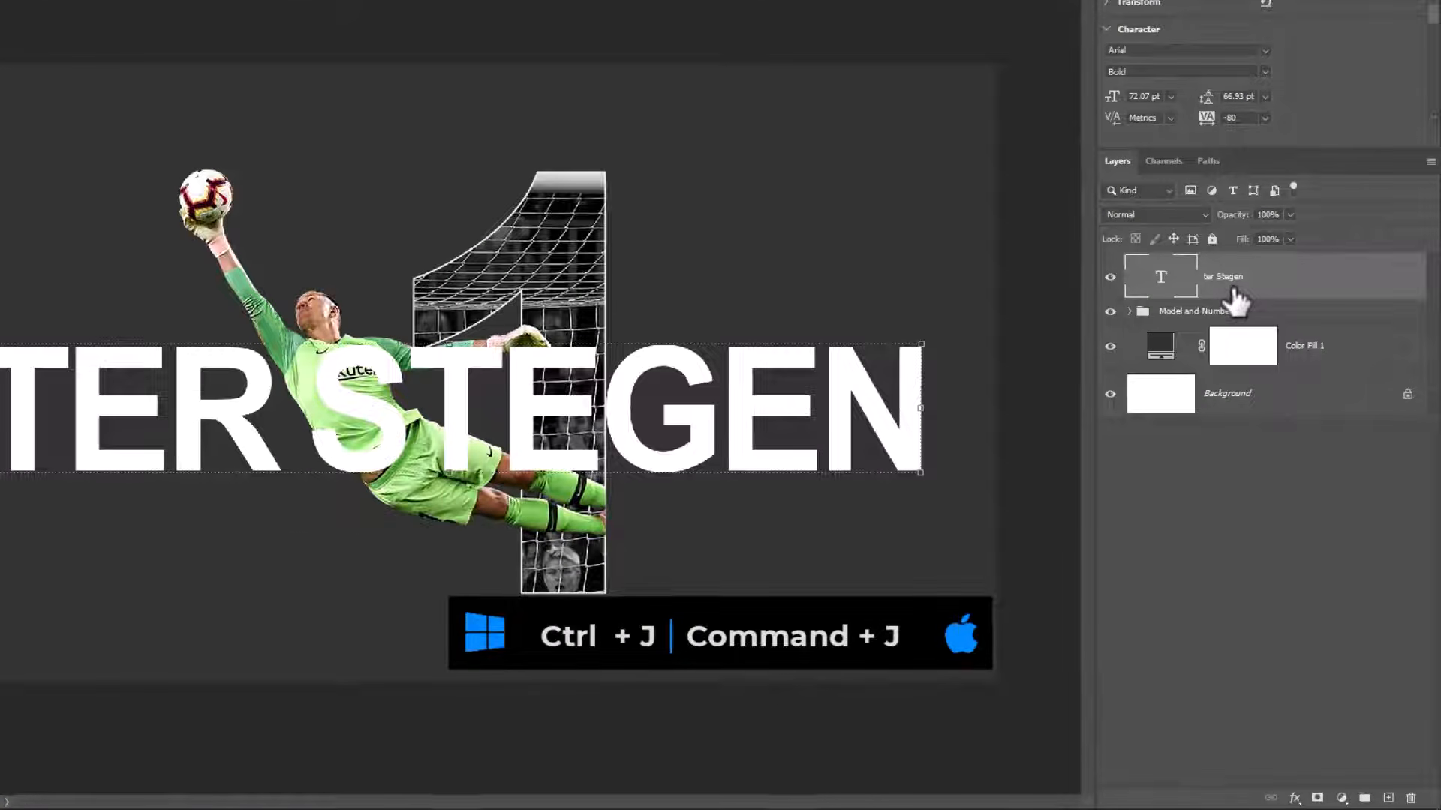
# - Duplicate the TER STEGEN text, place the copy below the Model and Number group, and set the top text's fill to 0%
pyautogui.hotkey('ctrl', 'j')
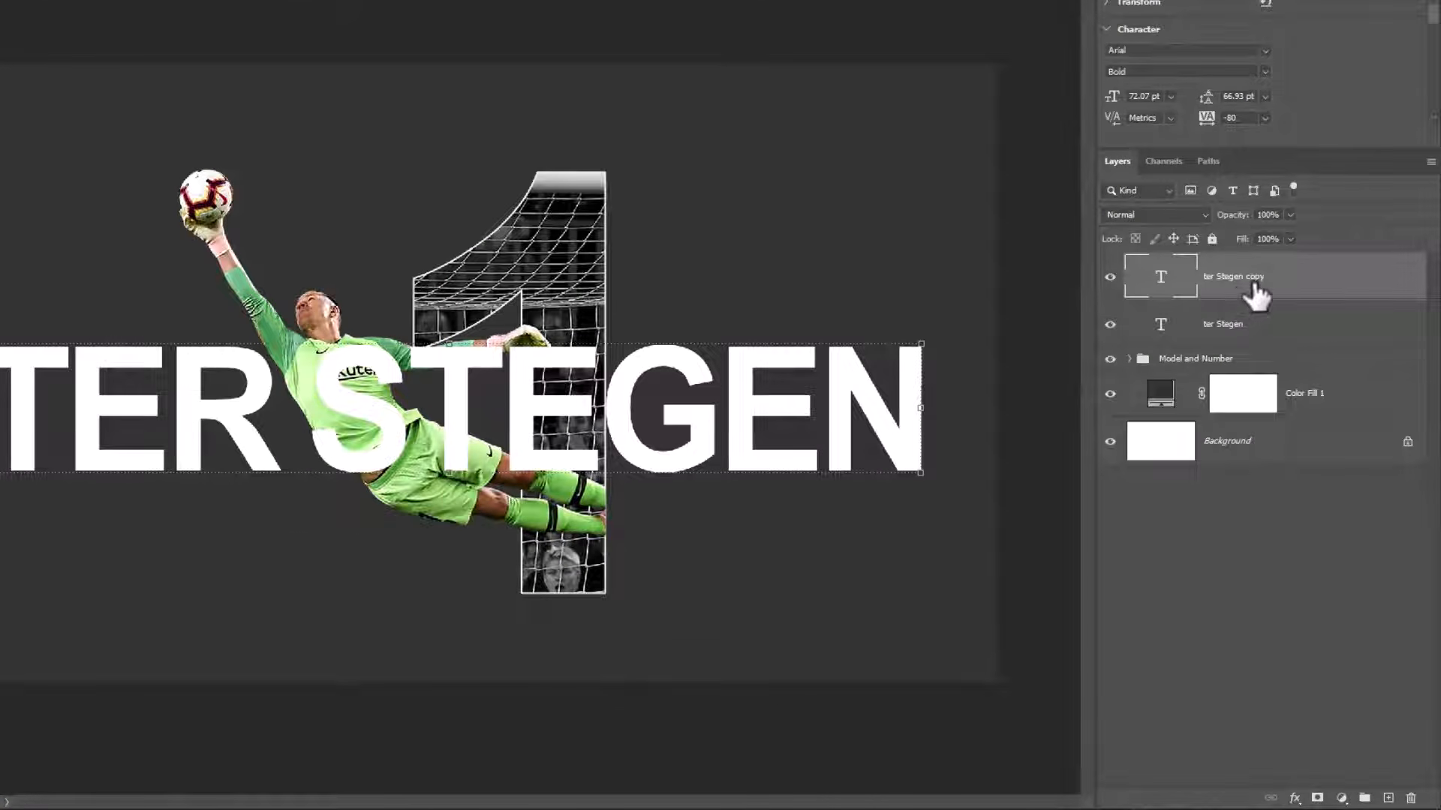
pyautogui.moveTo(1255, 297); pyautogui.dragTo(1341, 371)
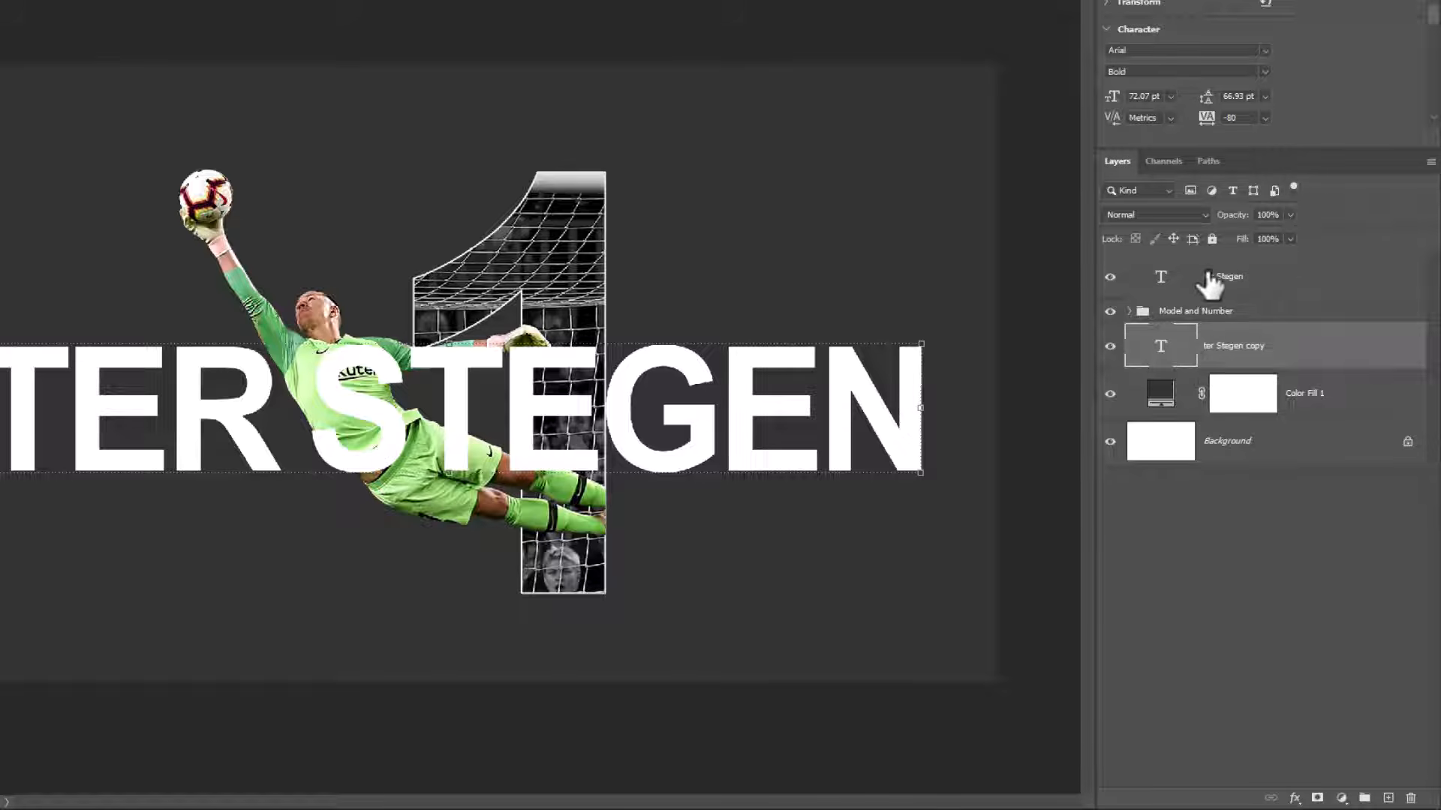
pyautogui.click(1235, 276)
pyautogui.moveTo(1242, 252); pyautogui.dragTo(1140, 285)
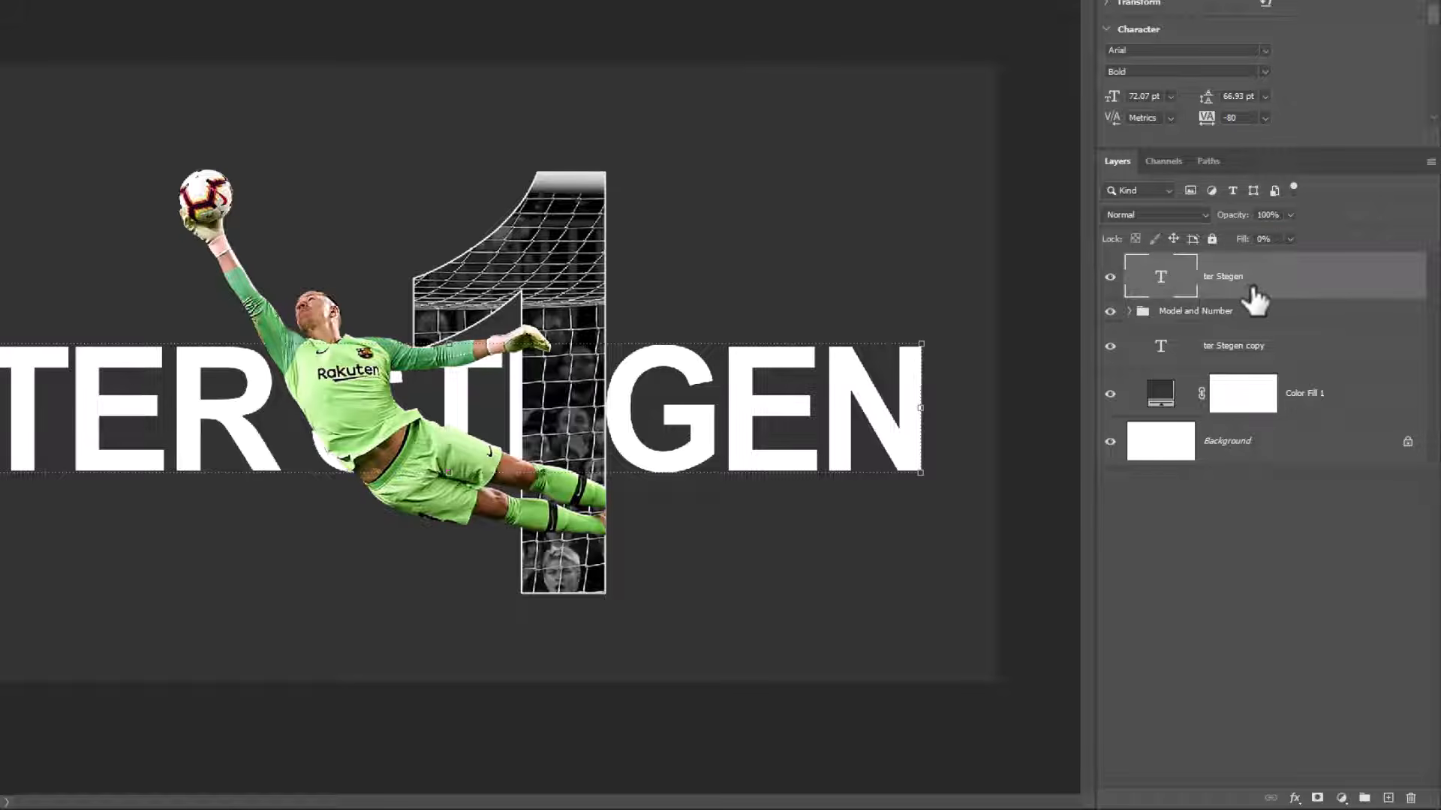
# - Add a white Stroke of 3 px, positioned Center, to the top TER STEGEN text layer
pyautogui.click(1295, 800)
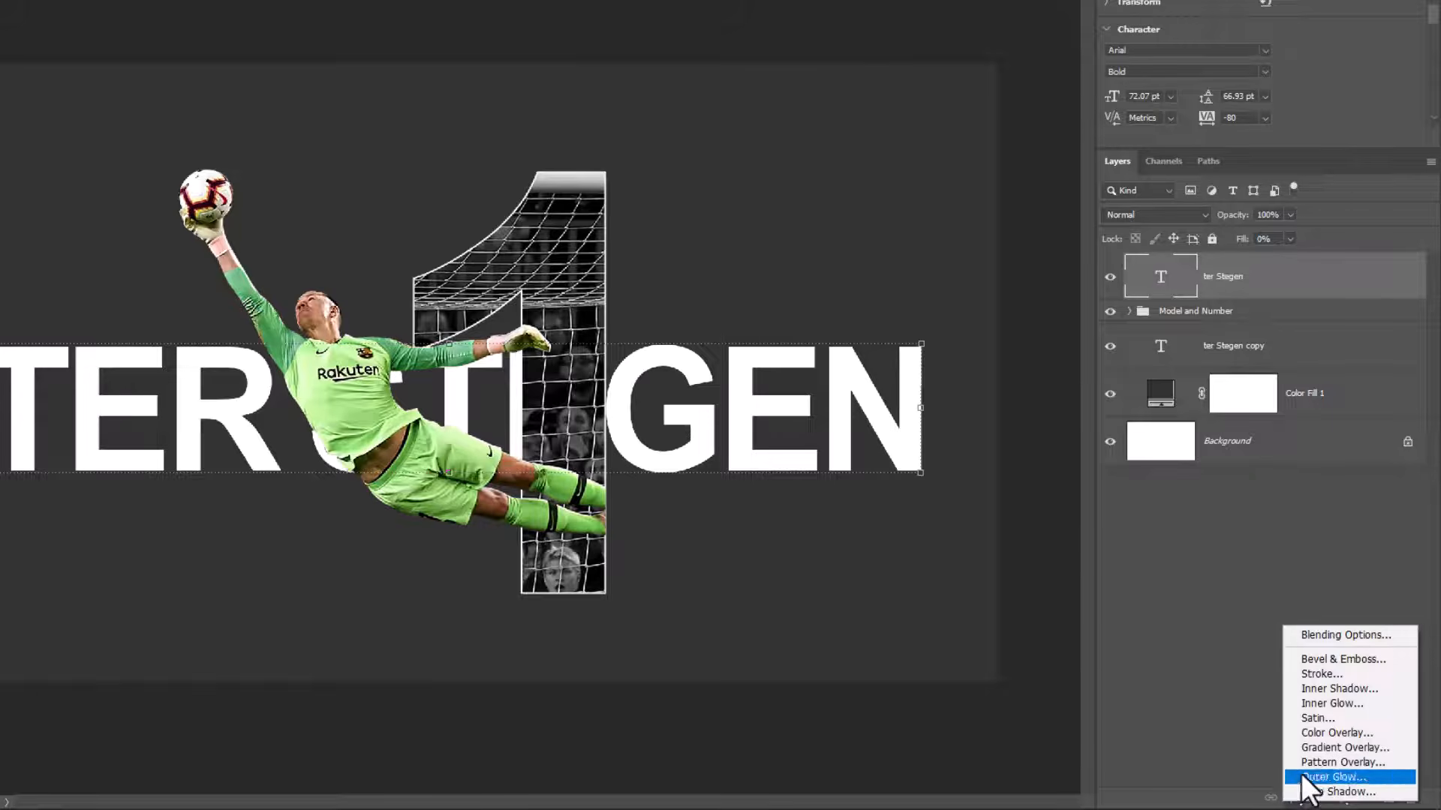
pyautogui.click(1327, 674)
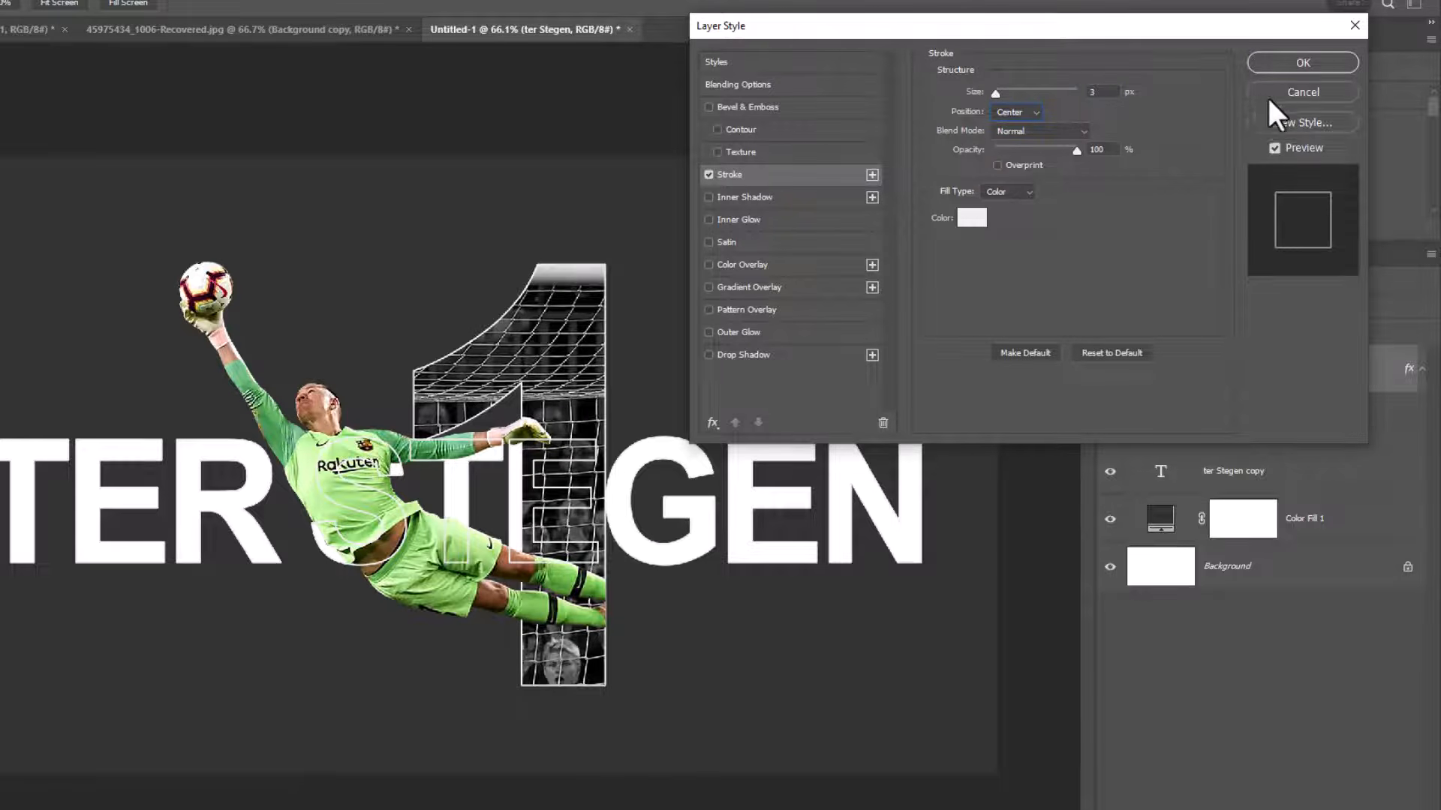
pyautogui.click(1286, 66)
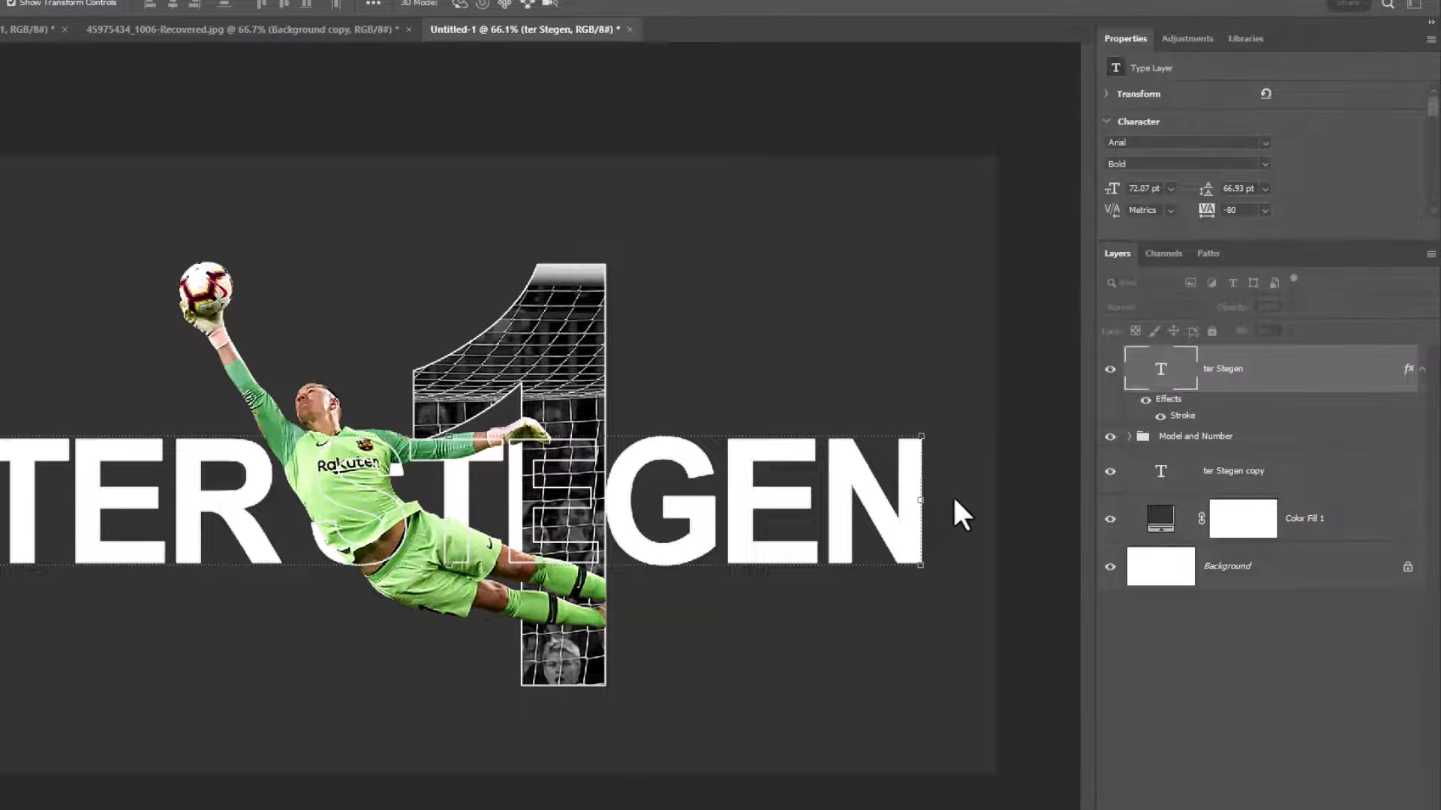
# - Select both TER STEGEN text layers and move them down together to the height of the goalkeeper's legs
pyautogui.keyDown('ctrl'); pyautogui.click(1238, 480); pyautogui.keyUp('ctrl')
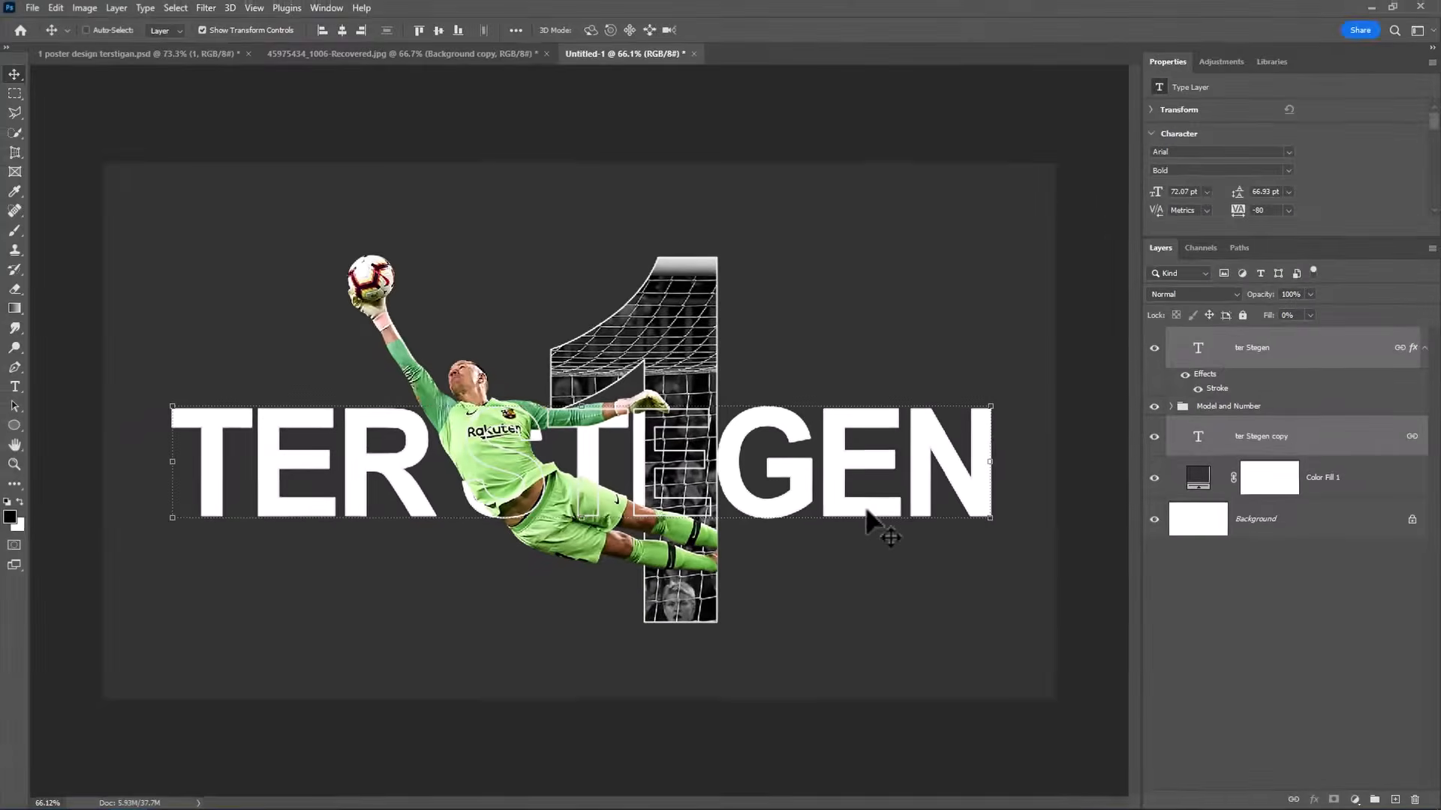
pyautogui.moveTo(791, 481); pyautogui.dragTo(874, 499)
pyautogui.moveTo(947, 542)
pyautogui.mouseDown()
pyautogui.moveTo(960, 539)
pyautogui.moveTo(926, 537)
pyautogui.moveTo(925, 552)
pyautogui.mouseUp()
# - Add a new text layer reading "MARC-ANDRÉ" and set its font style to Arial Regular
pyautogui.click(15, 387)
pyautogui.click(171, 313)
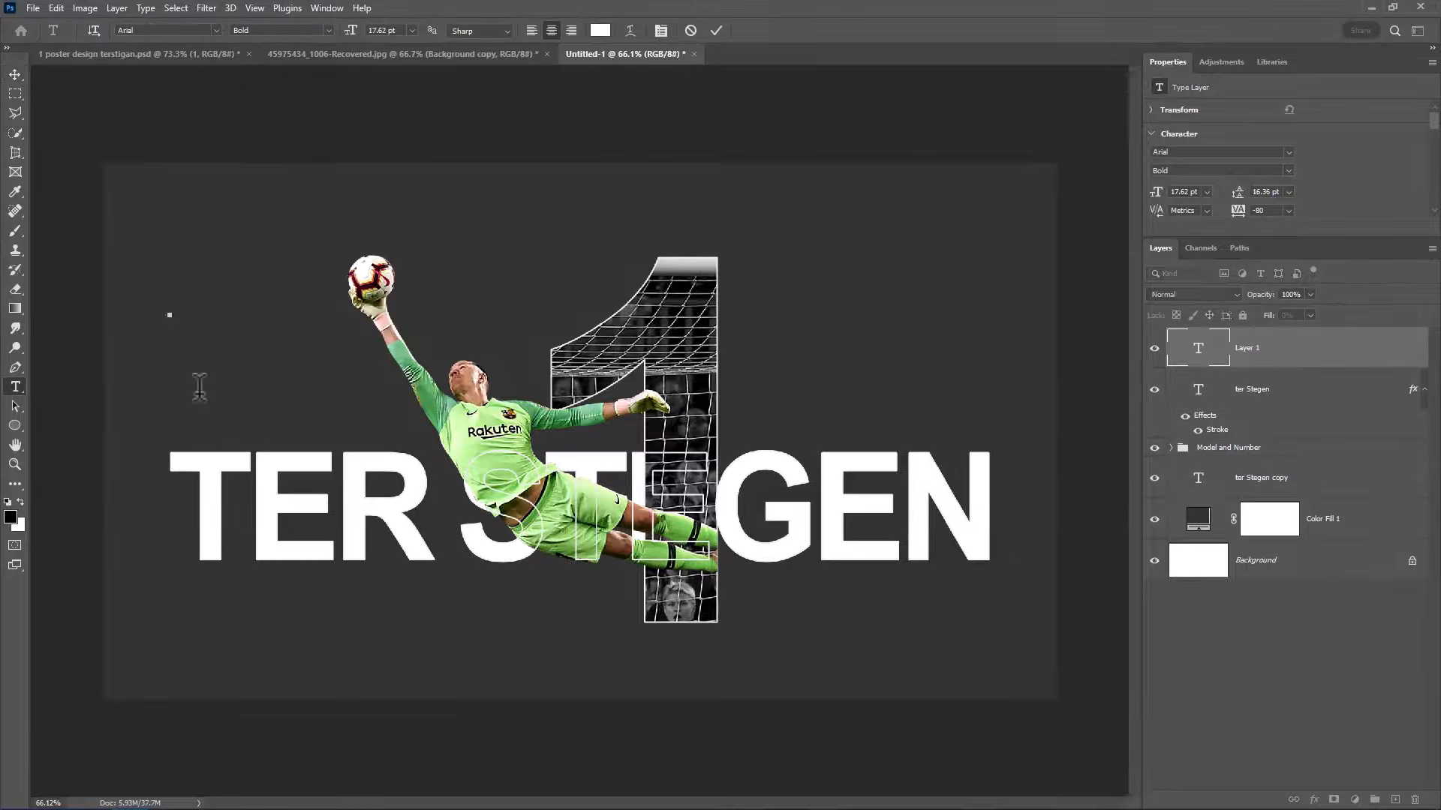
pyautogui.write('TER STEGEN')
pyautogui.hotkey('ctrl', 'z')
pyautogui.write('MARC-ANDRÉ')
pyautogui.click(1320, 638)
pyautogui.hotkey('ctrl', 'a')
pyautogui.click(328, 30)
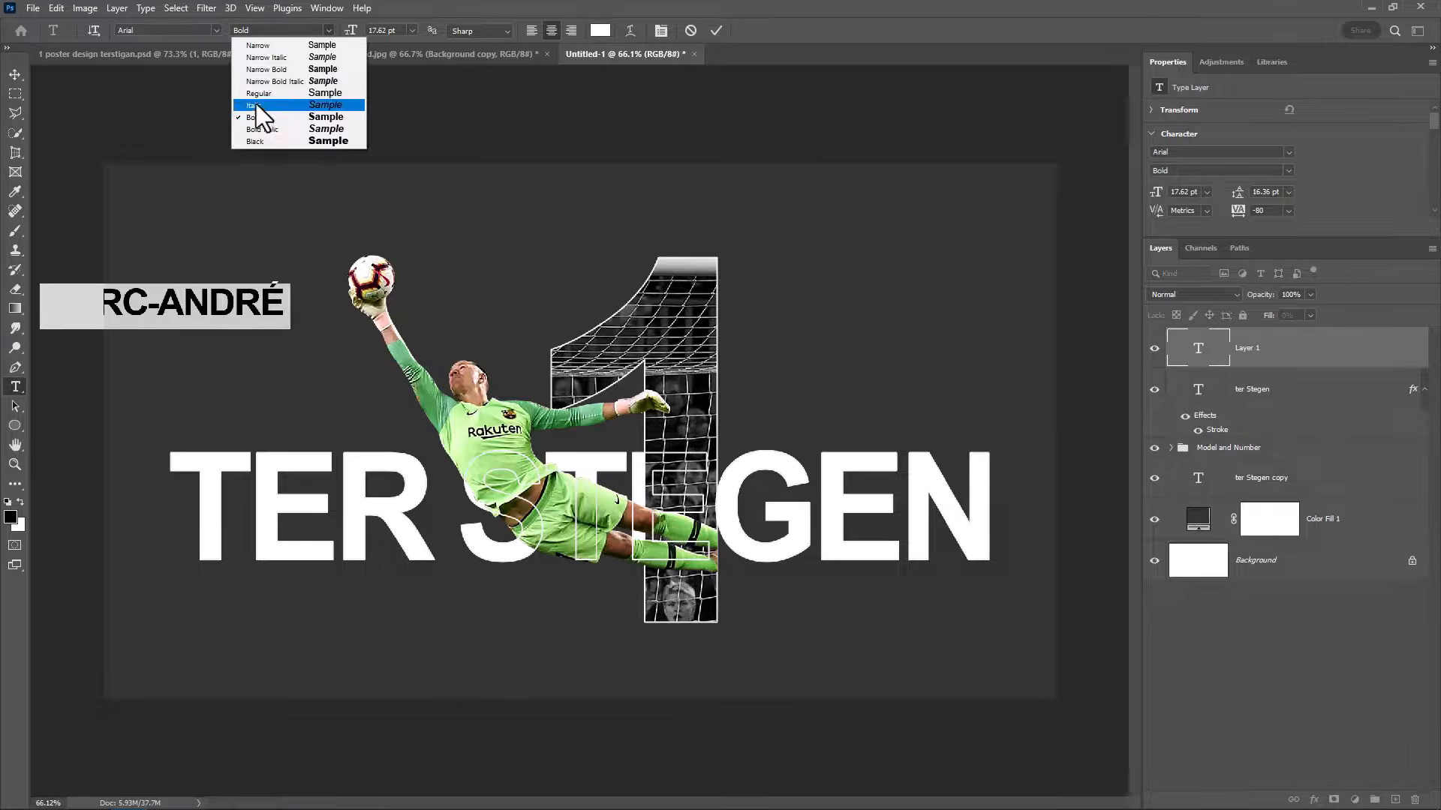
pyautogui.click(259, 94)
# - Shrink the MARC-ANDRÉ text to about 10 pt and place it just above "TER", aligned with the title's start
pyautogui.click(15, 75)
pyautogui.moveTo(218, 314); pyautogui.dragTo(339, 444)
pyautogui.moveTo(412, 408); pyautogui.dragTo(309, 409)
pyautogui.press('Return')
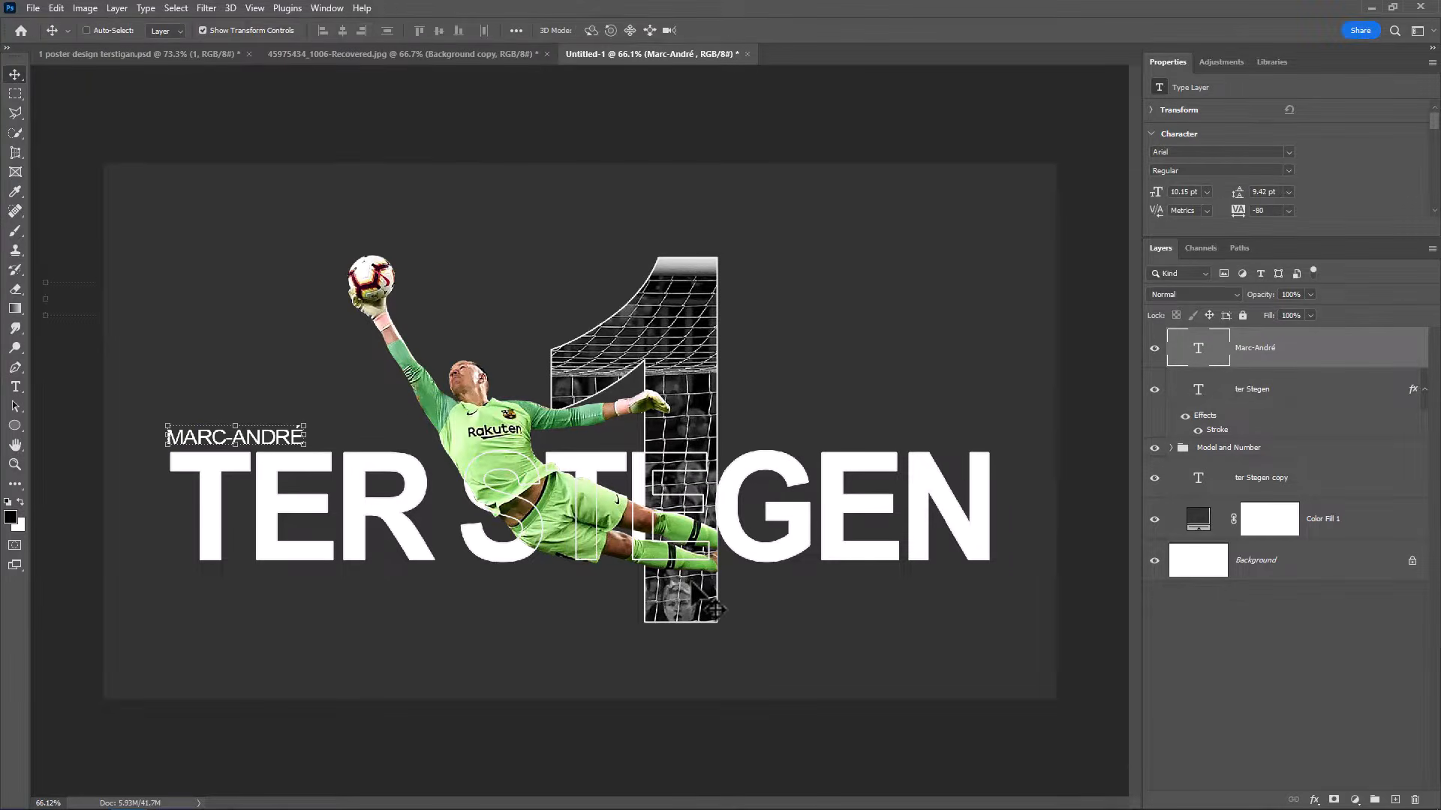